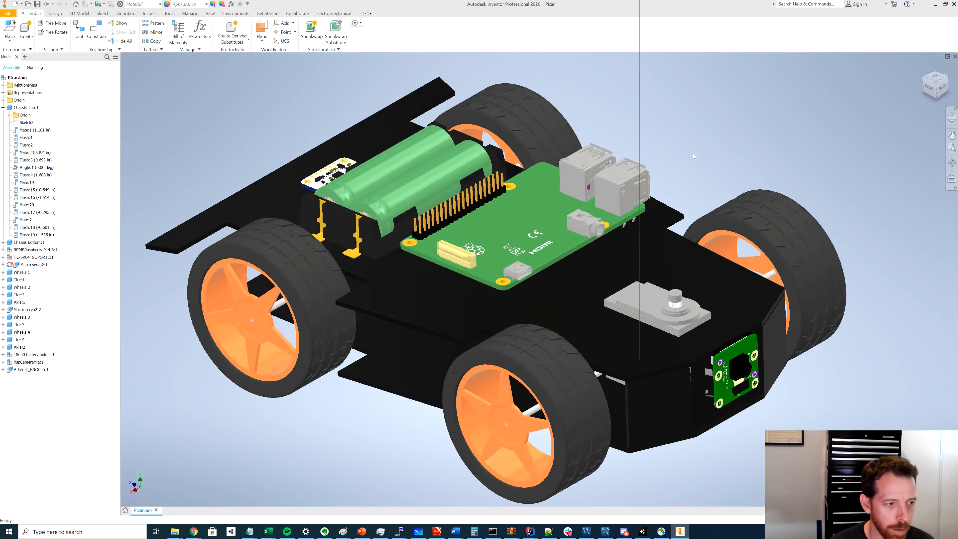
# - Inspect the car's top and bottom chassis plates, front wheel and tire in the Picar assembly by selecting each part
pyautogui.click(477, 325)
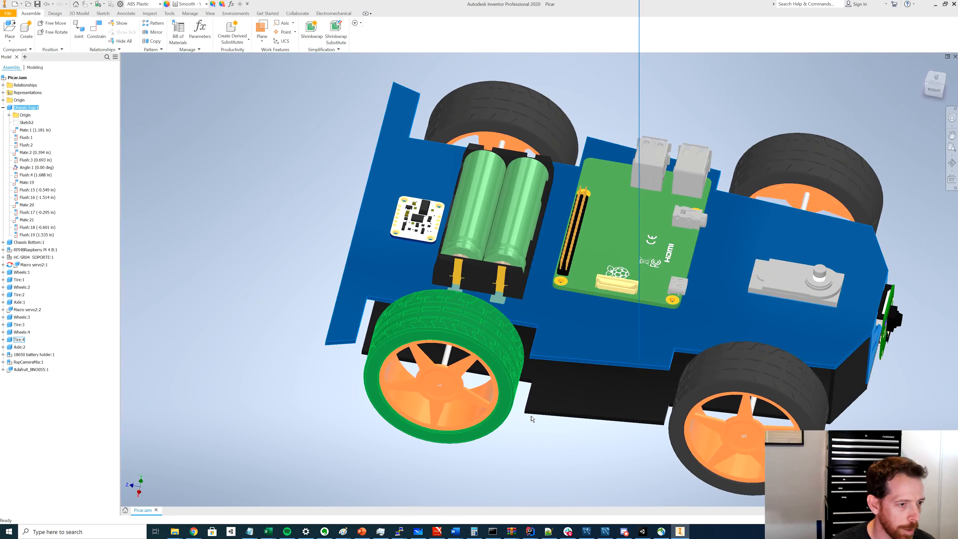
pyautogui.click(562, 438)
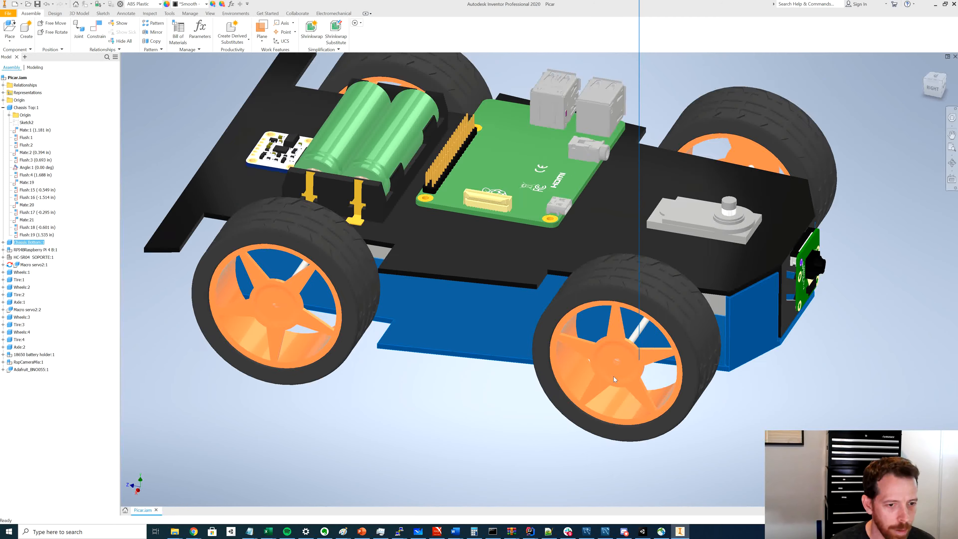
pyautogui.click(613, 377)
pyautogui.click(771, 422)
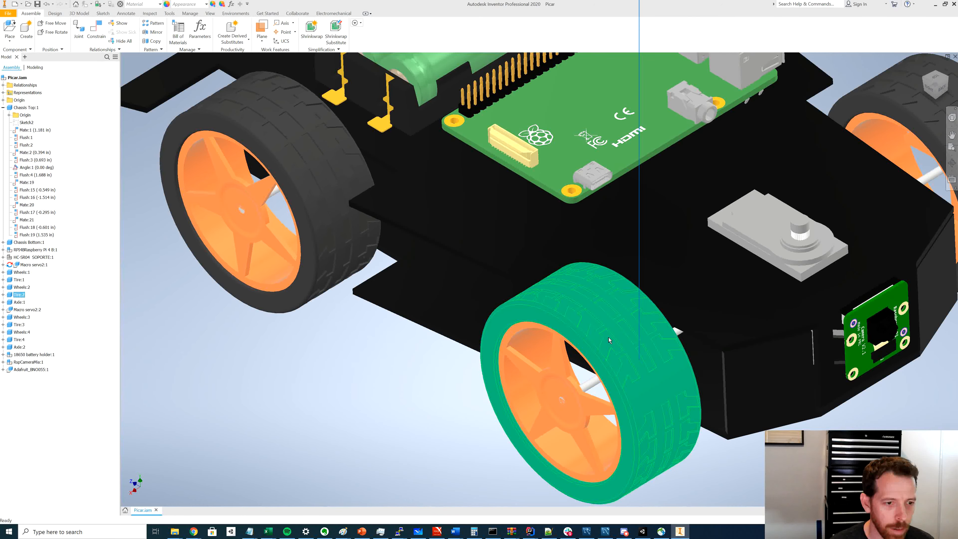
pyautogui.click(634, 354)
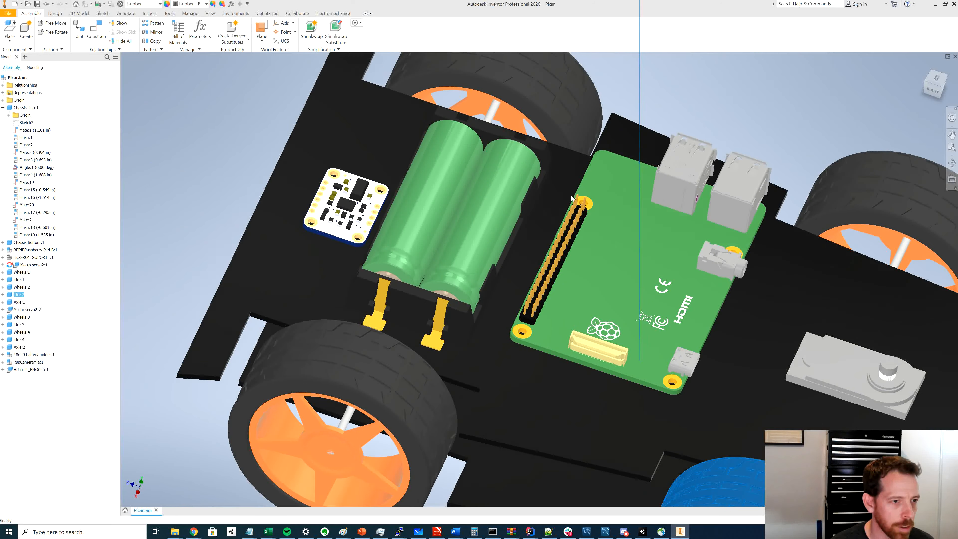
# - Inspect the small BNO055 sensor board and the 18650 battery holder on the top chassis plate
pyautogui.click(400, 257)
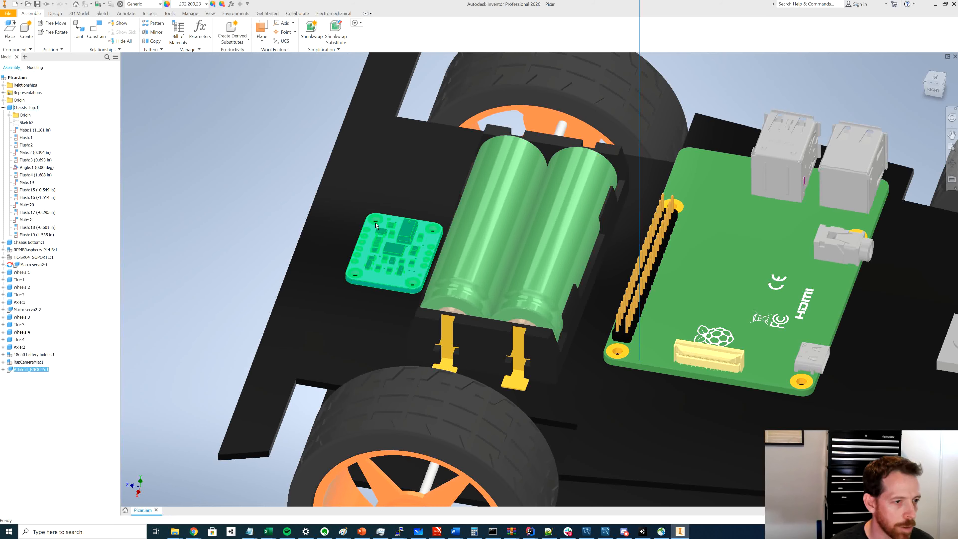
pyautogui.click(288, 217)
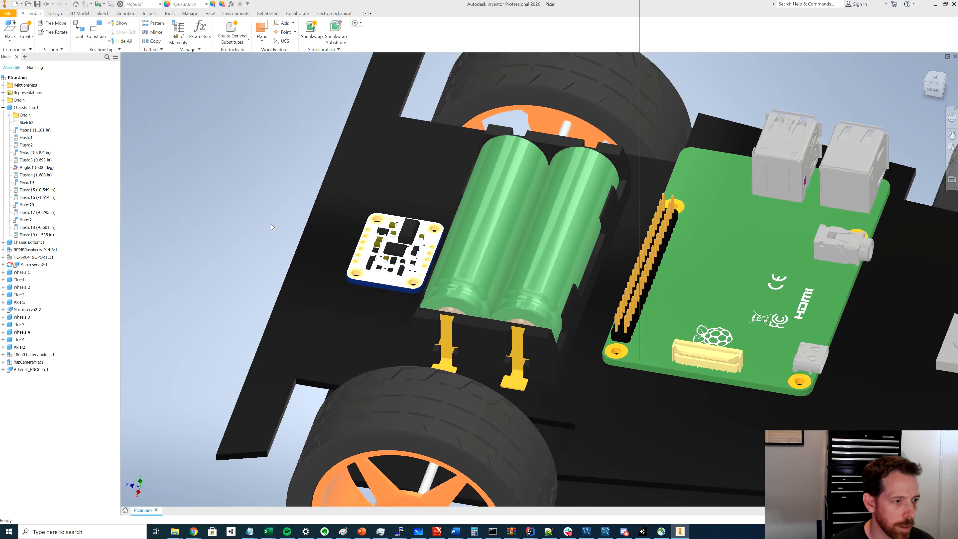
pyautogui.keyDown('shift'); pyautogui.moveTo(272, 227); pyautogui.dragTo(327, 238, button='middle'); pyautogui.keyUp('shift')
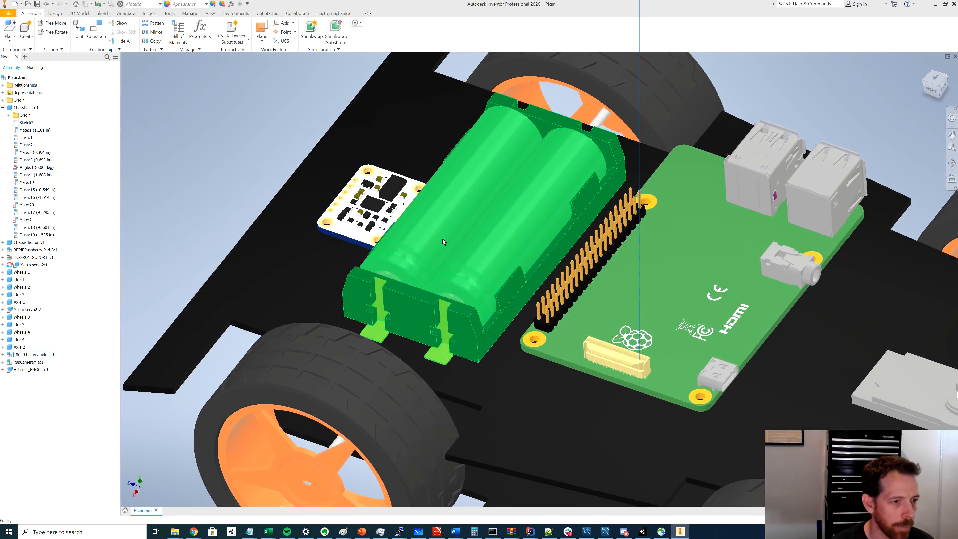
pyautogui.click(463, 240)
pyautogui.click(250, 172)
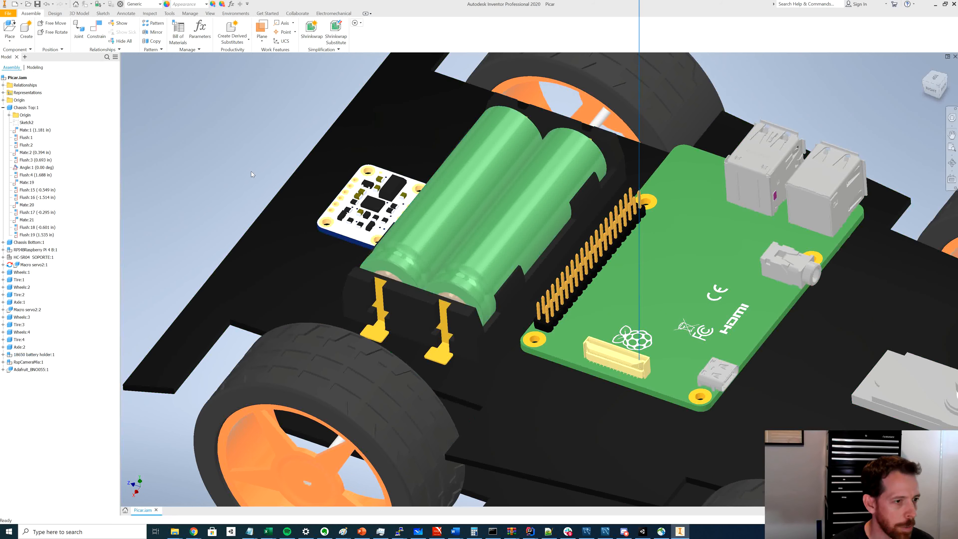
# - Inspect the Raspberry Pi 4 board and the servo at the front of the car, then clear the selection
pyautogui.scroll(3, 250, 171)
pyautogui.scroll(-3, 391, 223)
pyautogui.keyDown('shift'); pyautogui.moveTo(391, 223); pyautogui.dragTo(444, 255, button='middle'); pyautogui.keyUp('shift')
pyautogui.click(483, 262)
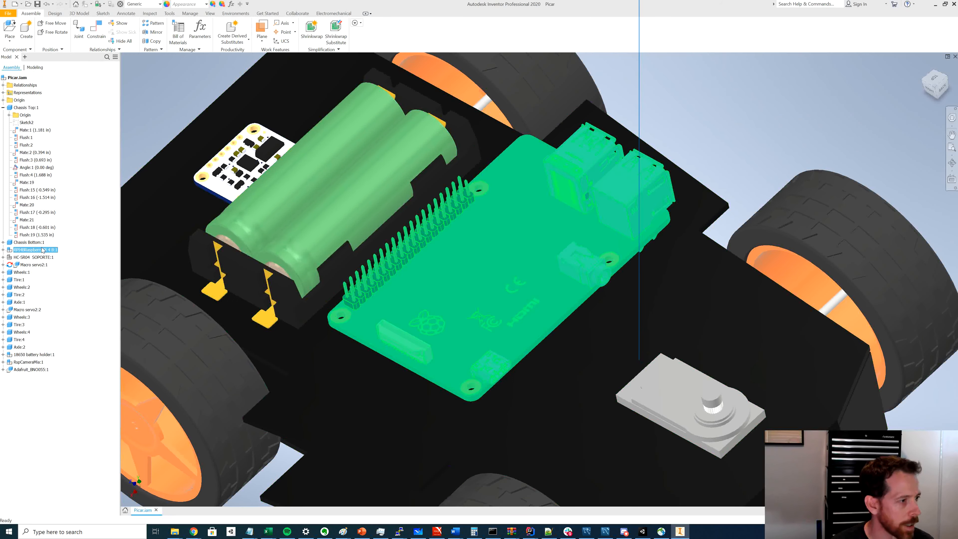
pyautogui.scroll(2, 420, 254)
pyautogui.keyDown('shift'); pyautogui.moveTo(420, 254); pyautogui.dragTo(564, 255, button='middle'); pyautogui.keyUp('shift')
pyautogui.click(551, 253)
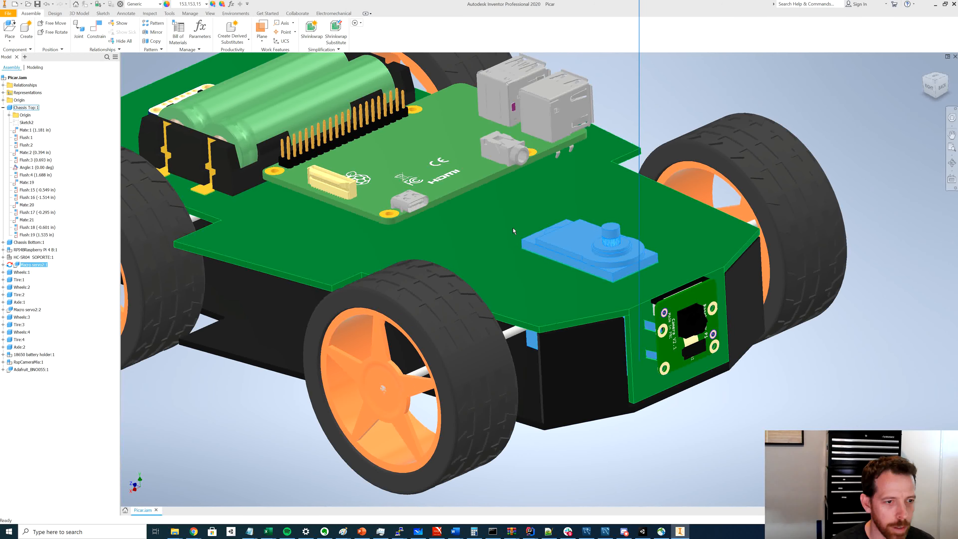
pyautogui.keyDown('shift'); pyautogui.moveTo(624, 223); pyautogui.dragTo(588, 235, button='middle'); pyautogui.keyUp('shift')
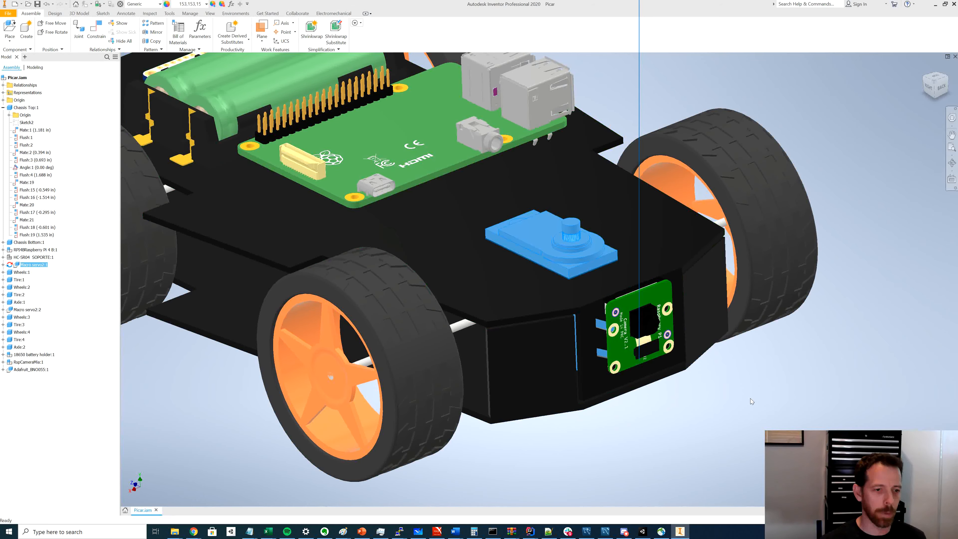
pyautogui.click(750, 398)
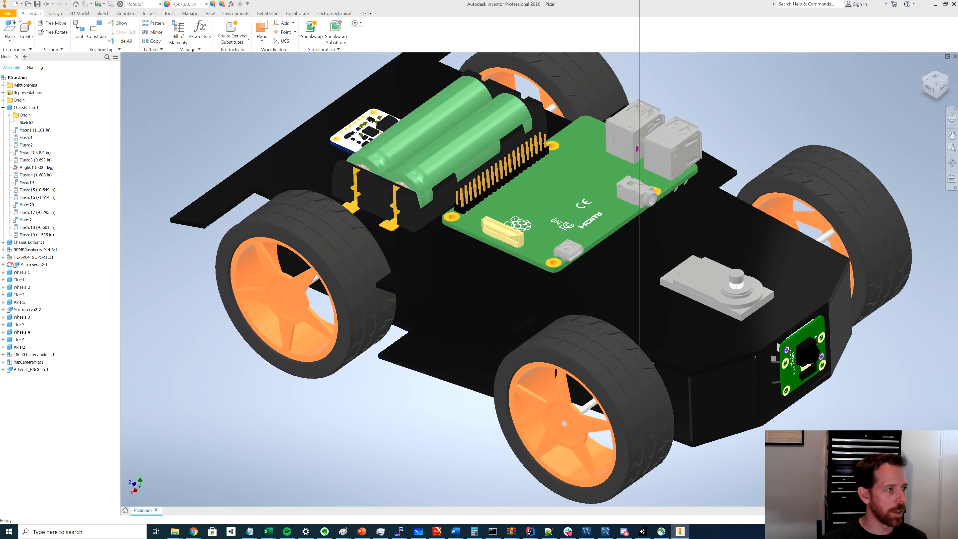
# - Open the HC-SR04 SOPORTE assembly from the picar project folder
pyautogui.click(9, 13)
pyautogui.click(34, 57)
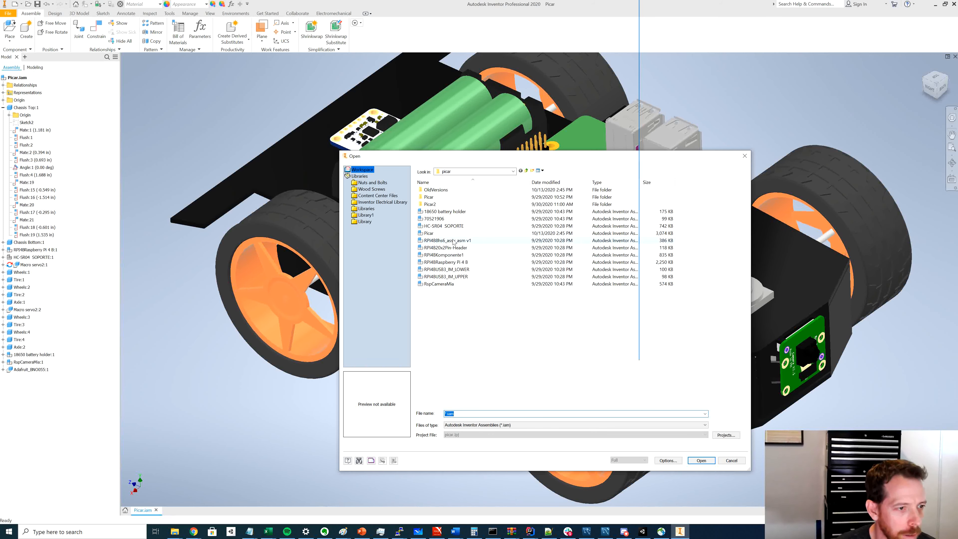
pyautogui.click(435, 226)
pyautogui.click(701, 460)
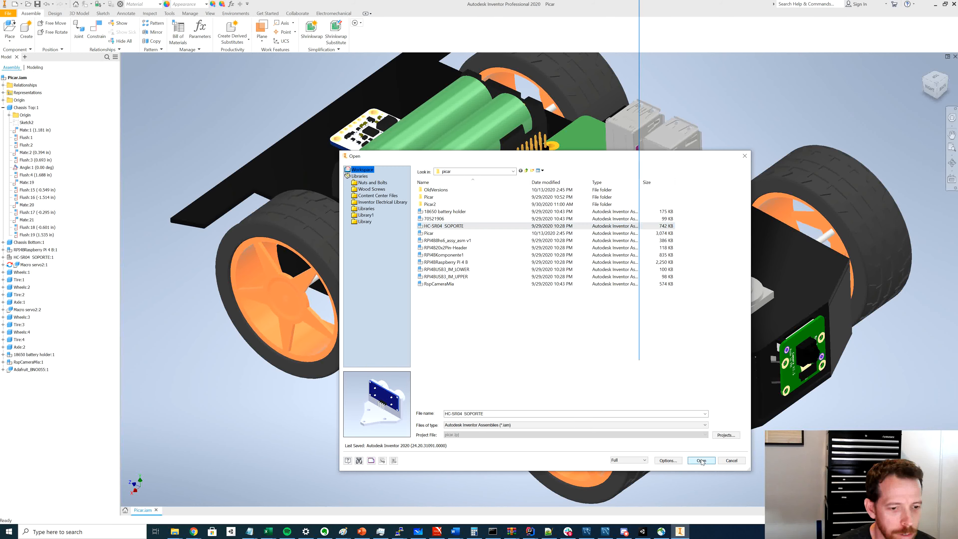
pyautogui.click(500, 332)
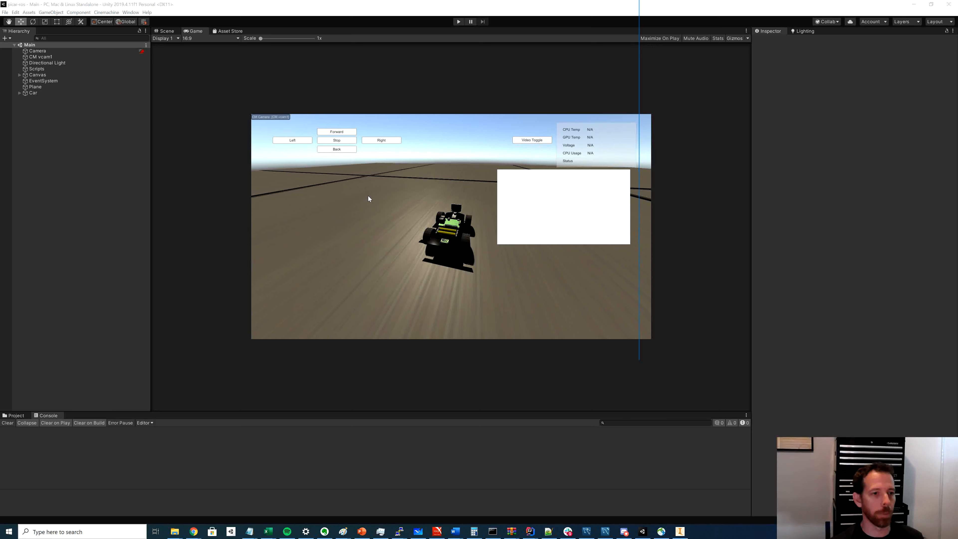
# - Show the car in Unity's Scene view and display the project's asset files
pyautogui.click(165, 31)
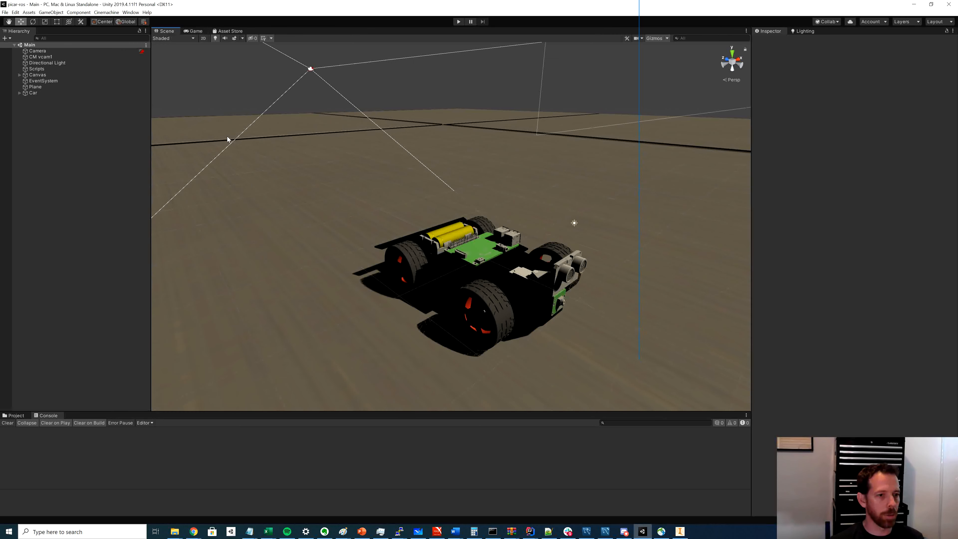
pyautogui.click(17, 415)
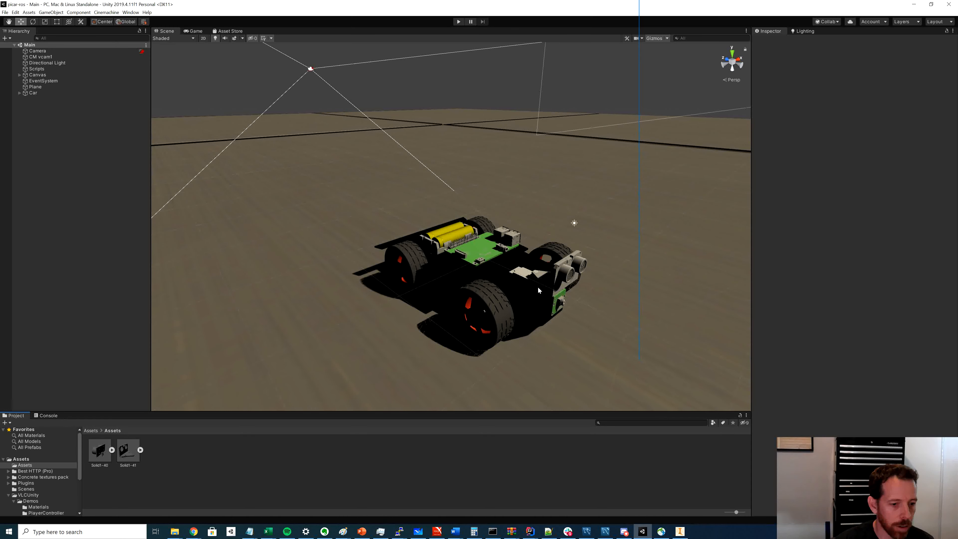
# - Switch to Inventor to look over the whole Picar assembly, and return to Unity
pyautogui.click(681, 532)
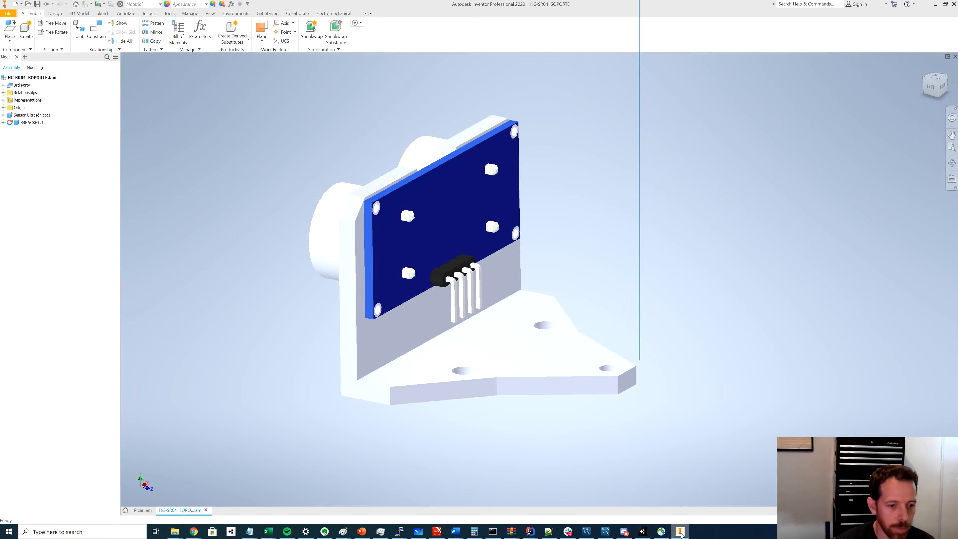
pyautogui.click(143, 510)
pyautogui.scroll(-5, 444, 349)
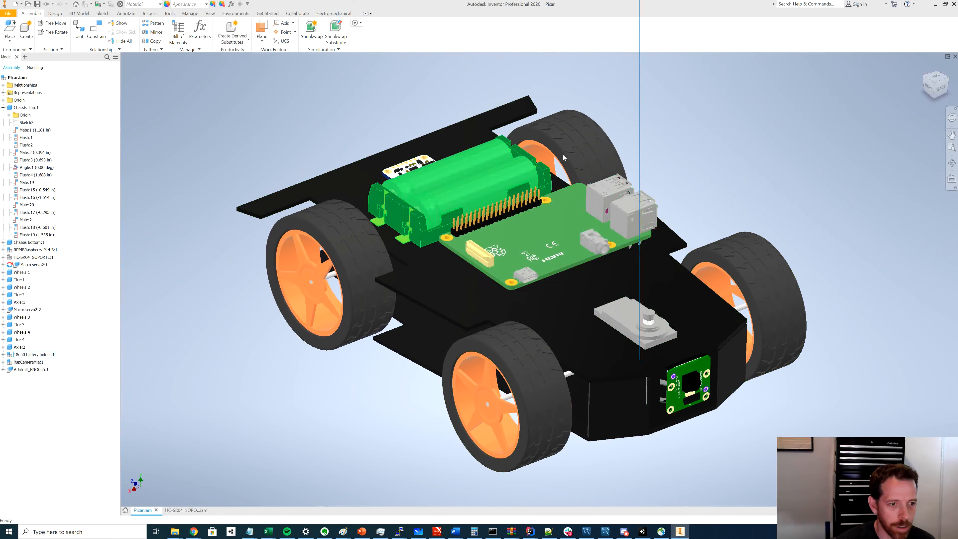
pyautogui.click(935, 3)
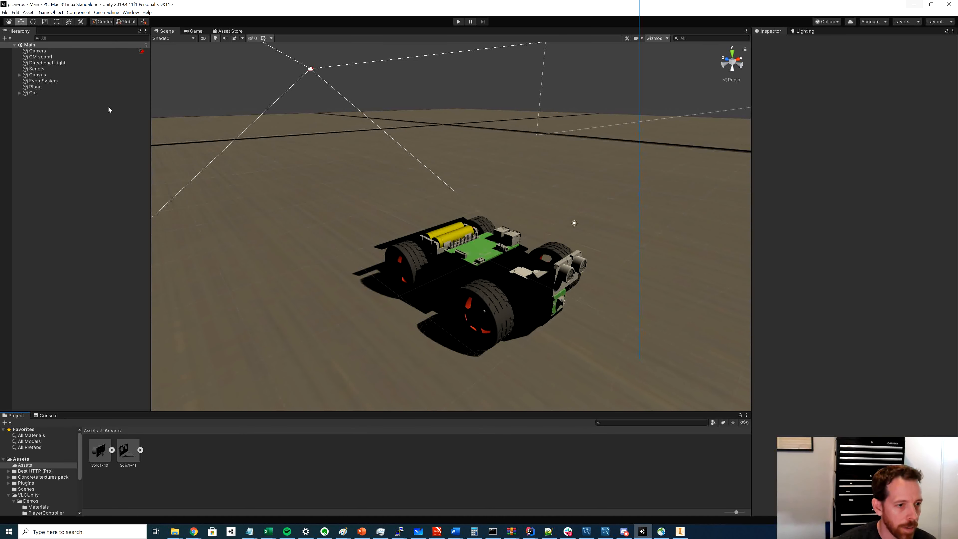
# - Expand the Car object and its Picar4 model in the hierarchy, and select Picar4
pyautogui.click(32, 95)
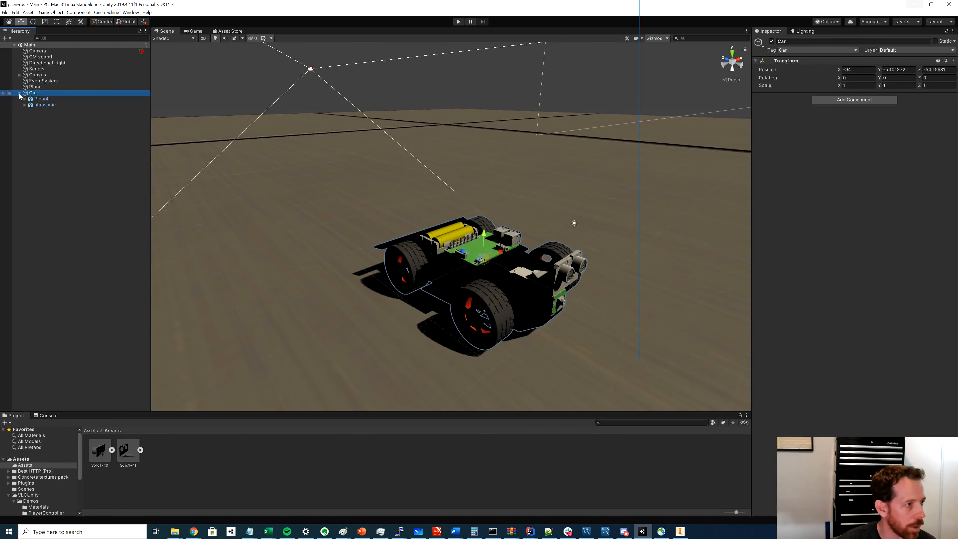
pyautogui.click(24, 98)
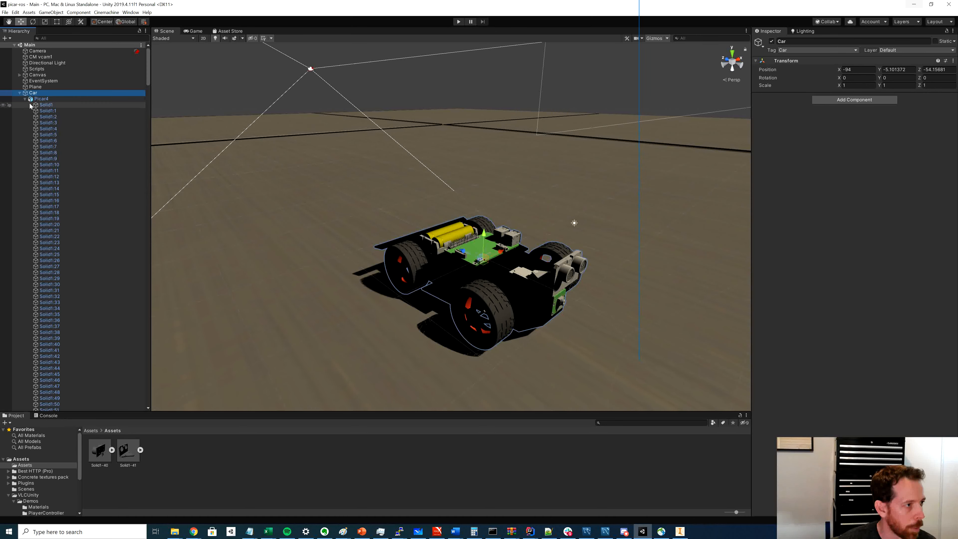
pyautogui.click(36, 98)
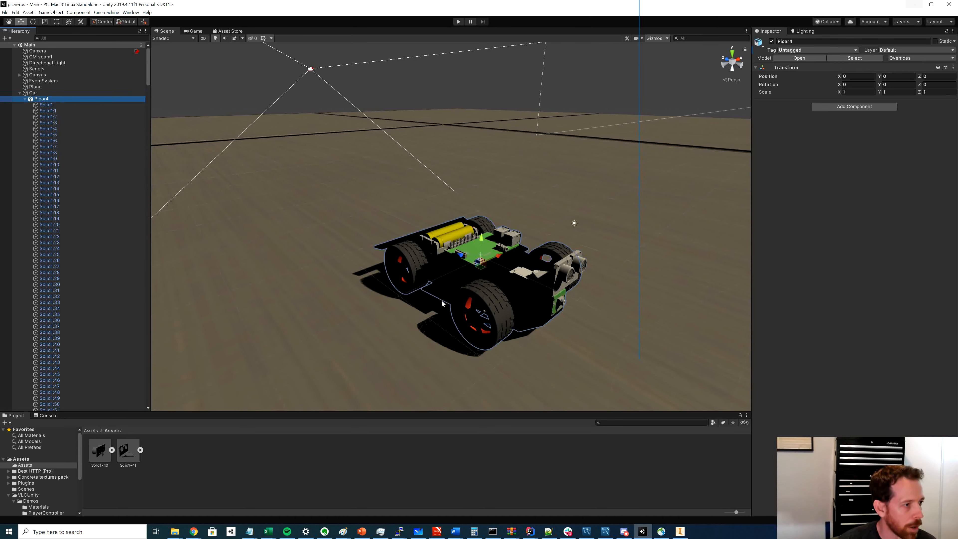
# - Examine the individual Solid and Srf parts that make up the Picar4 model, through to the far end of the list
pyautogui.click(48, 110)
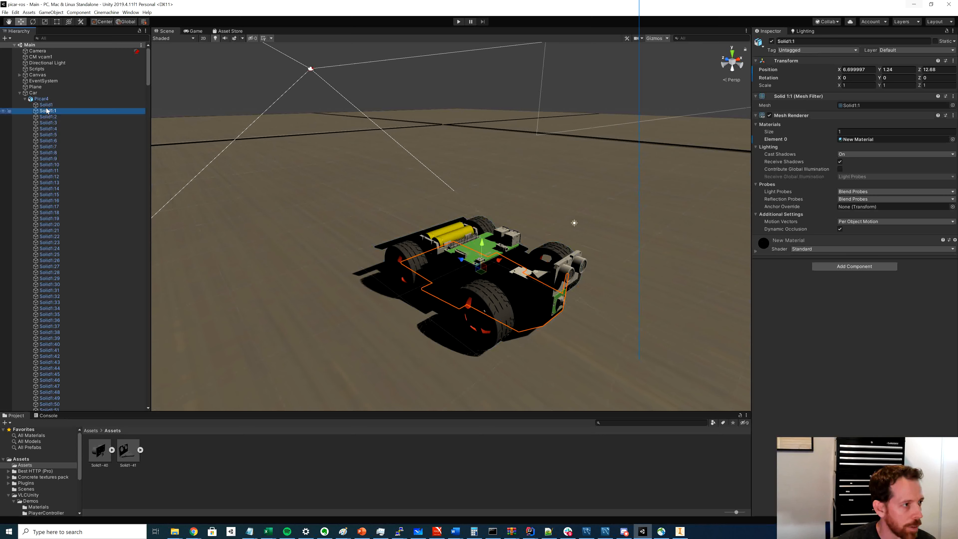
pyautogui.click(48, 128)
pyautogui.click(48, 141)
pyautogui.click(48, 159)
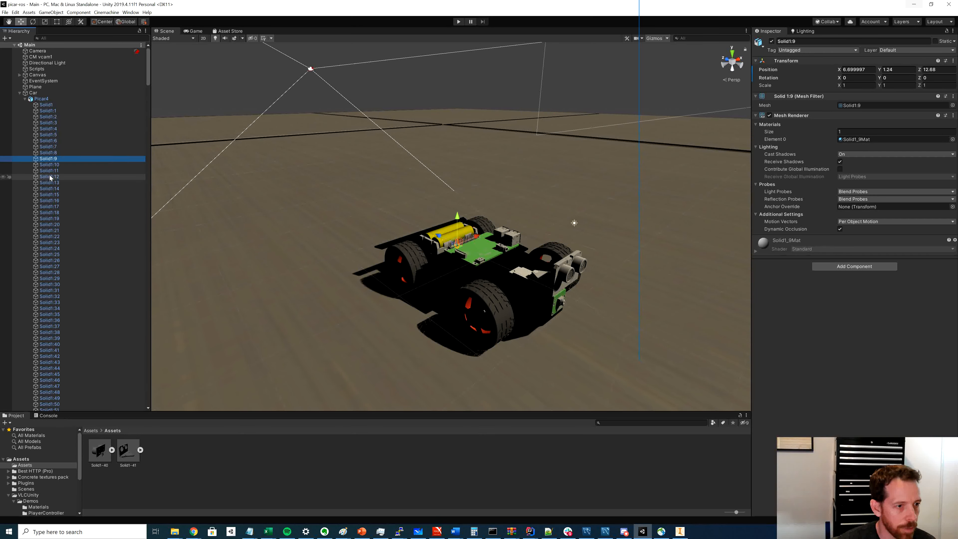
pyautogui.click(49, 219)
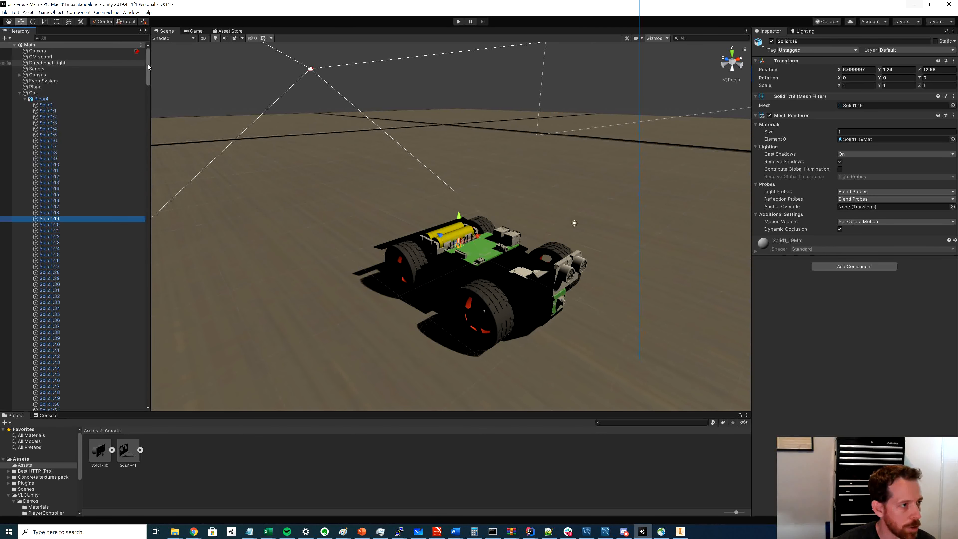
pyautogui.moveTo(148, 64); pyautogui.dragTo(154, 375)
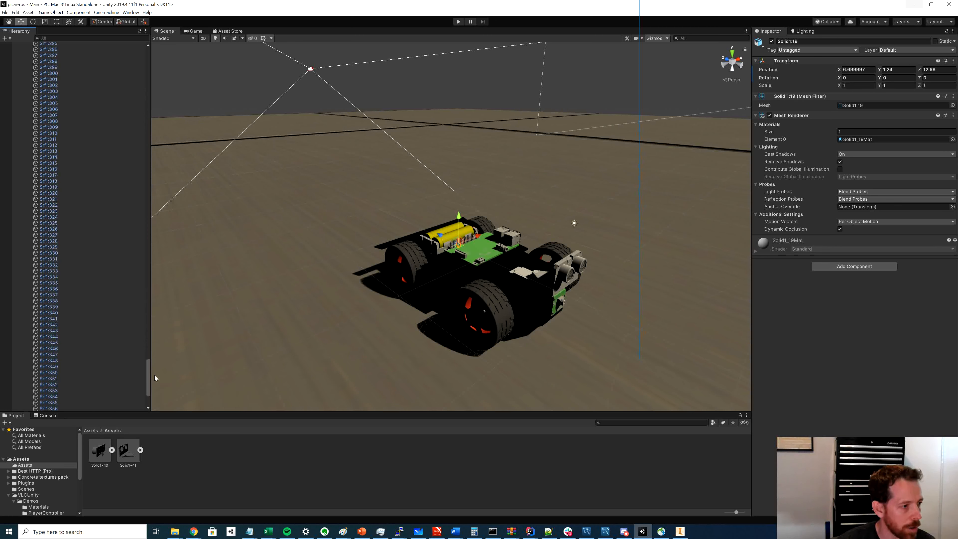
pyautogui.click(58, 333)
# - Inspect the material assigned to the rear and front wheel rims of the car
pyautogui.click(400, 262)
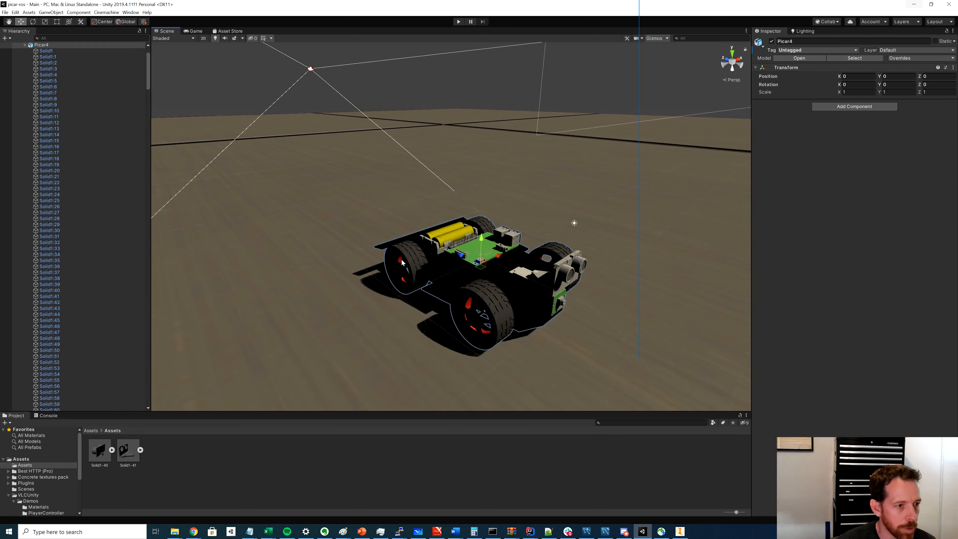
pyautogui.click(401, 263)
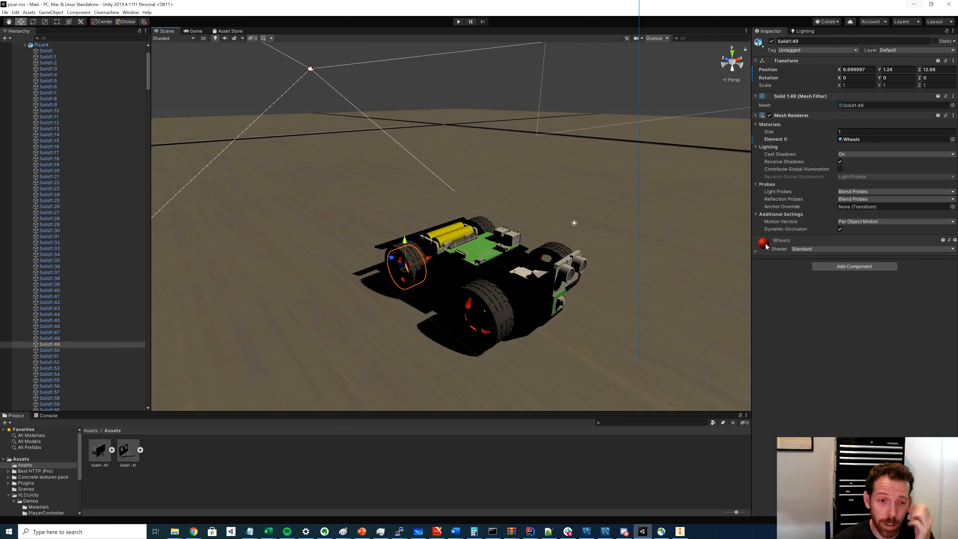
pyautogui.click(468, 304)
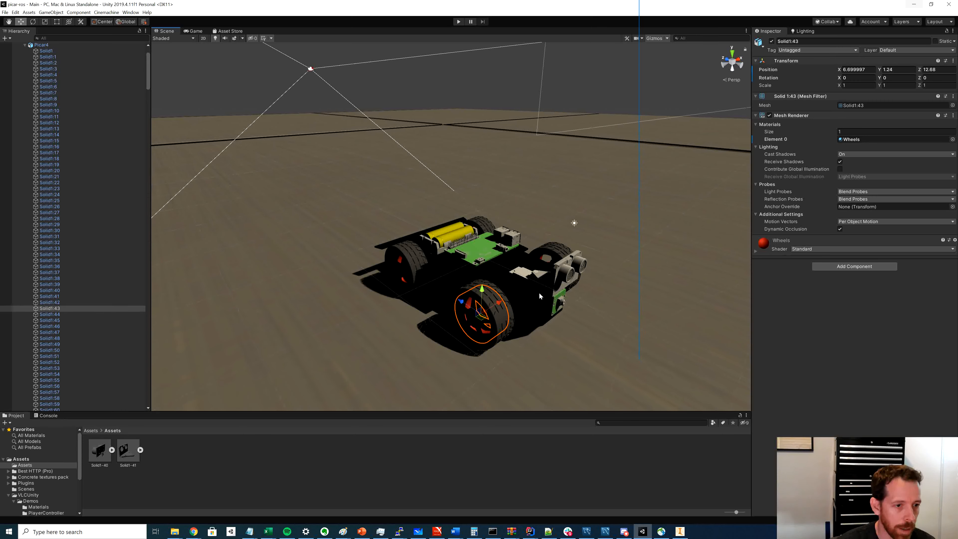
# - Collapse the Picar4 model and set the ultrasonic object's Y rotation to 90
pyautogui.click(24, 45)
pyautogui.click(45, 105)
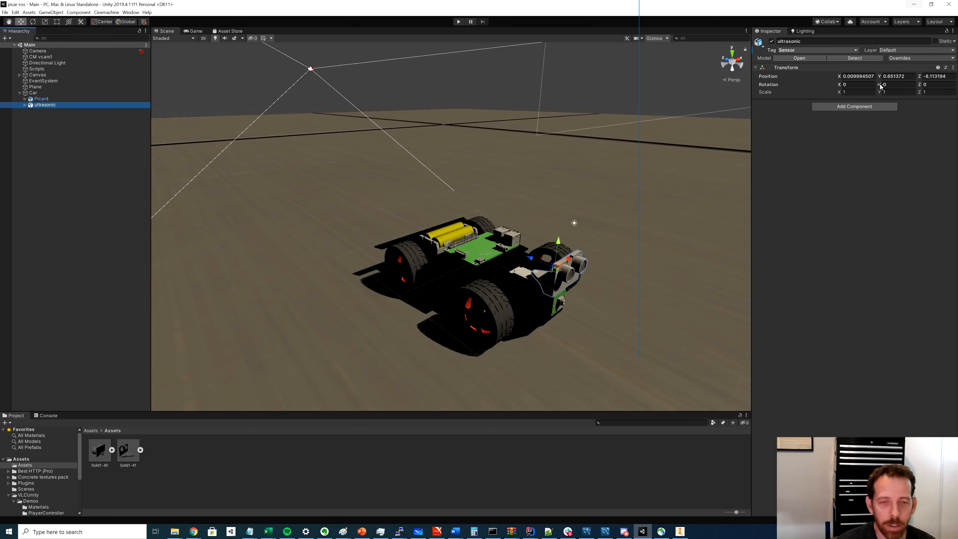
pyautogui.moveTo(881, 86); pyautogui.dragTo(902, 89)
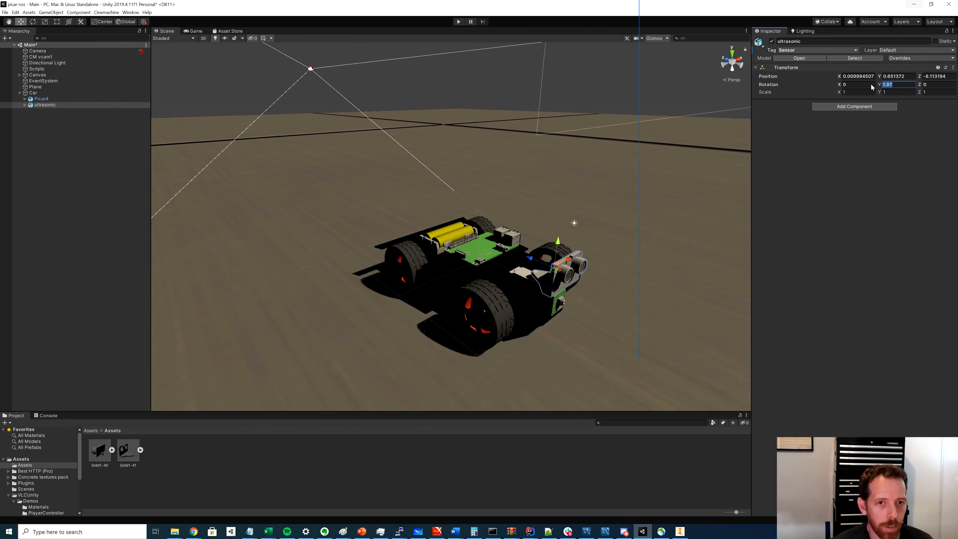
pyautogui.write('90')
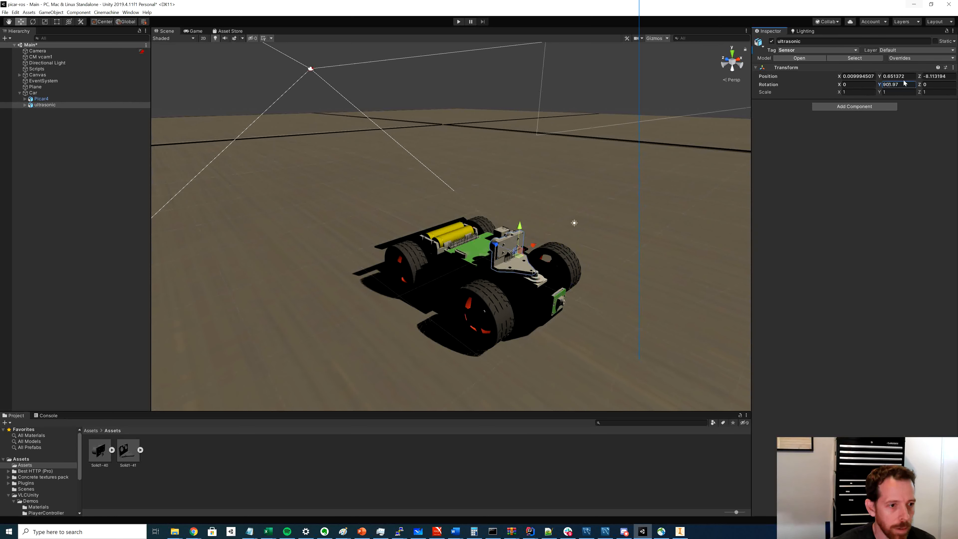
pyautogui.moveTo(904, 85); pyautogui.dragTo(881, 87)
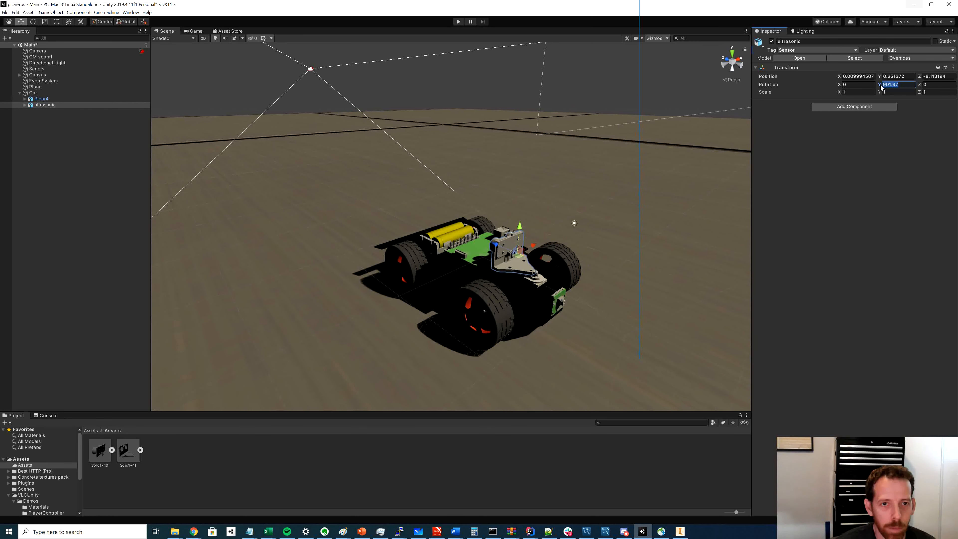
pyautogui.write('90')
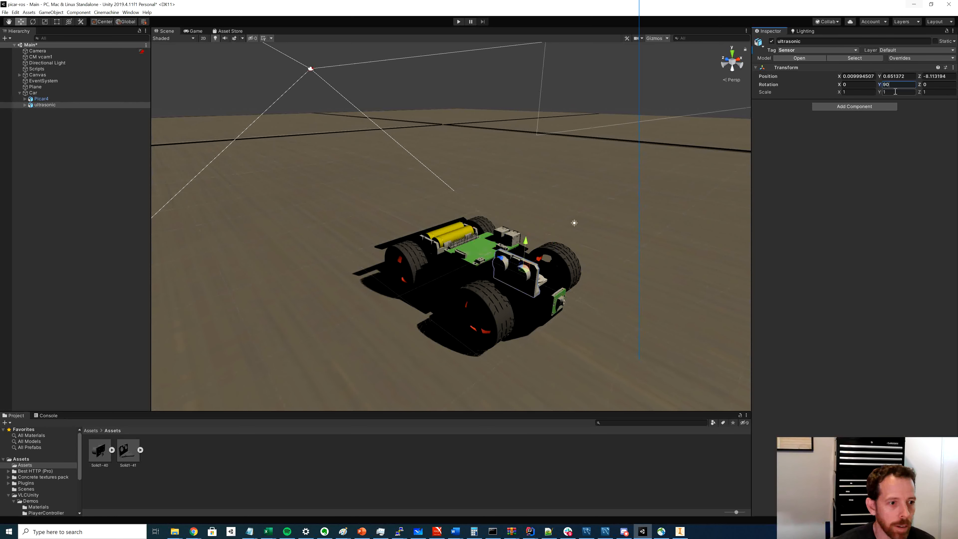
# - Set the ultrasonic object's Y rotation to 0, and change it to -90
pyautogui.doubleClick(896, 89)
pyautogui.write('0')
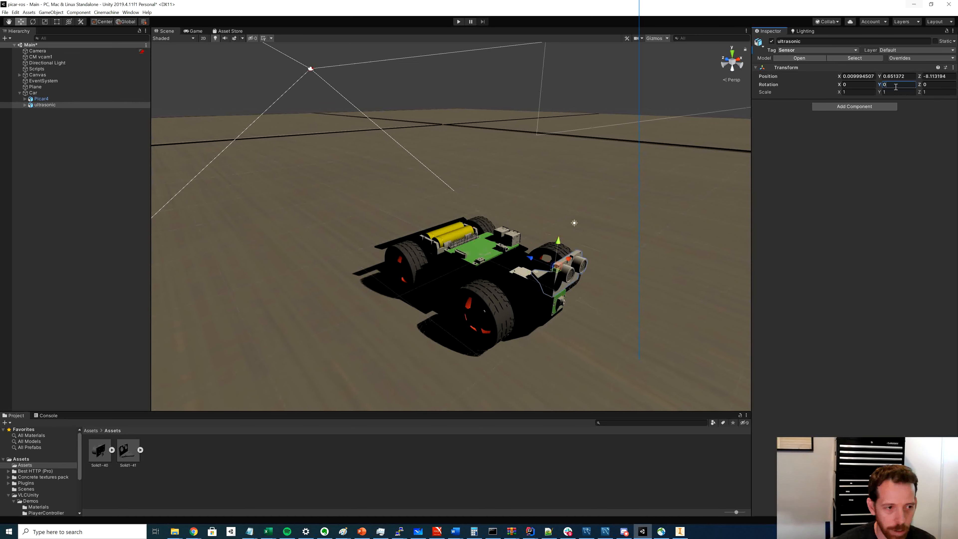
pyautogui.doubleClick(889, 85)
pyautogui.write('-')
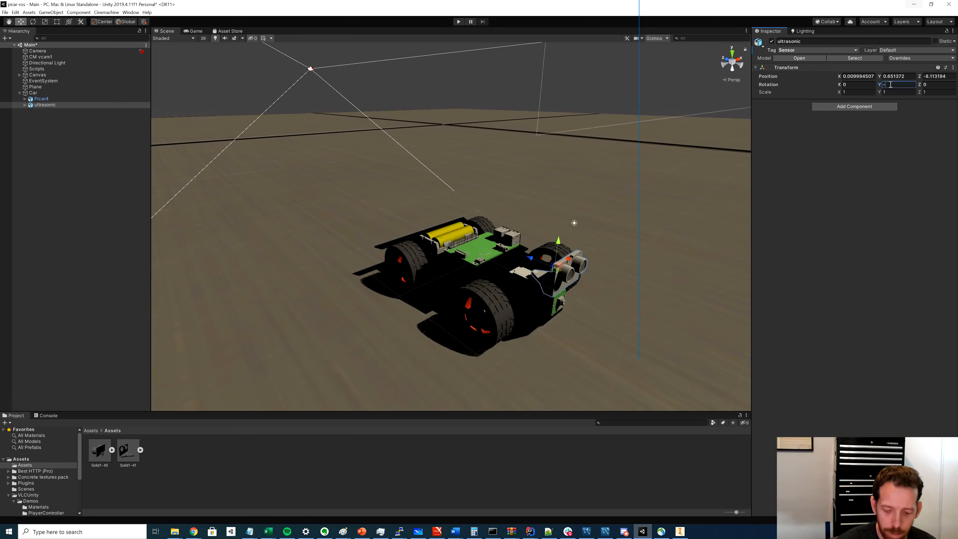
pyautogui.write('90')
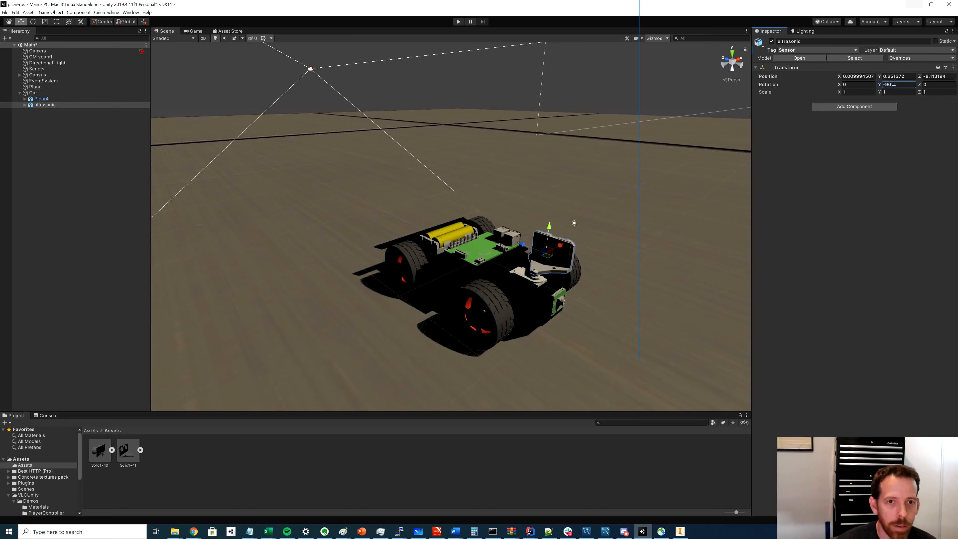
# - Set the ultrasonic object's Y rotation to -45, and return it to 0
pyautogui.doubleClick(895, 85)
pyautogui.write('-45')
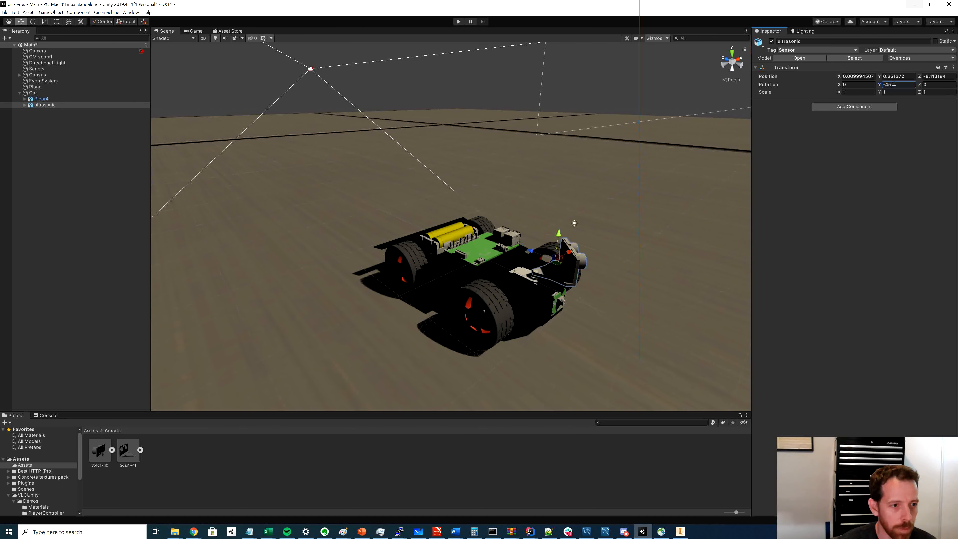
pyautogui.moveTo(898, 84); pyautogui.dragTo(885, 87)
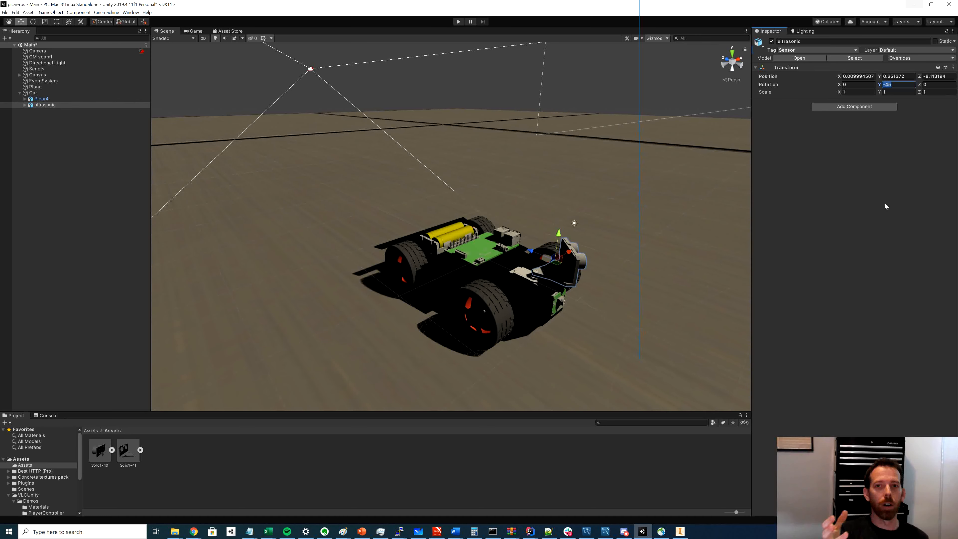
pyautogui.write('0')
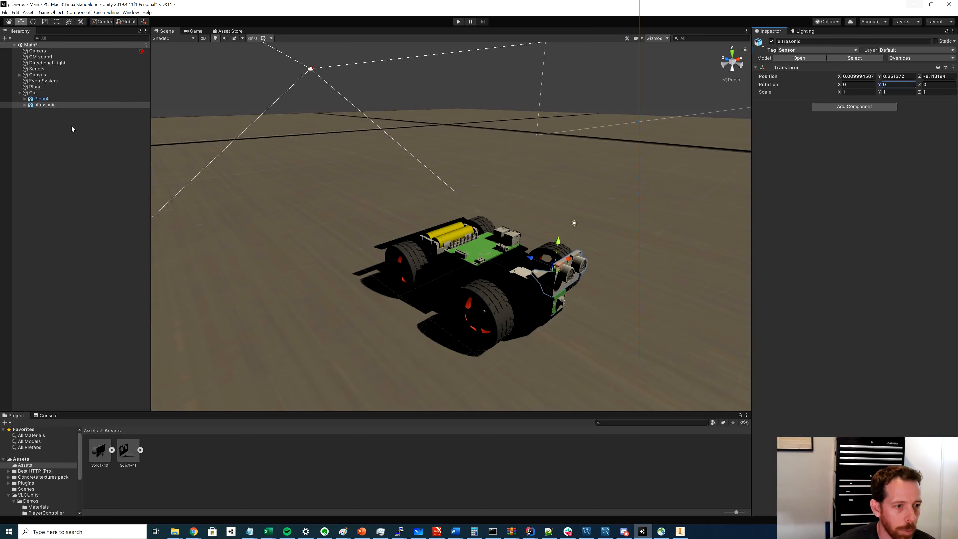
# - Select the Car object and try Y rotations of 20 and 45, restoring the rotation to 0
pyautogui.click(34, 93)
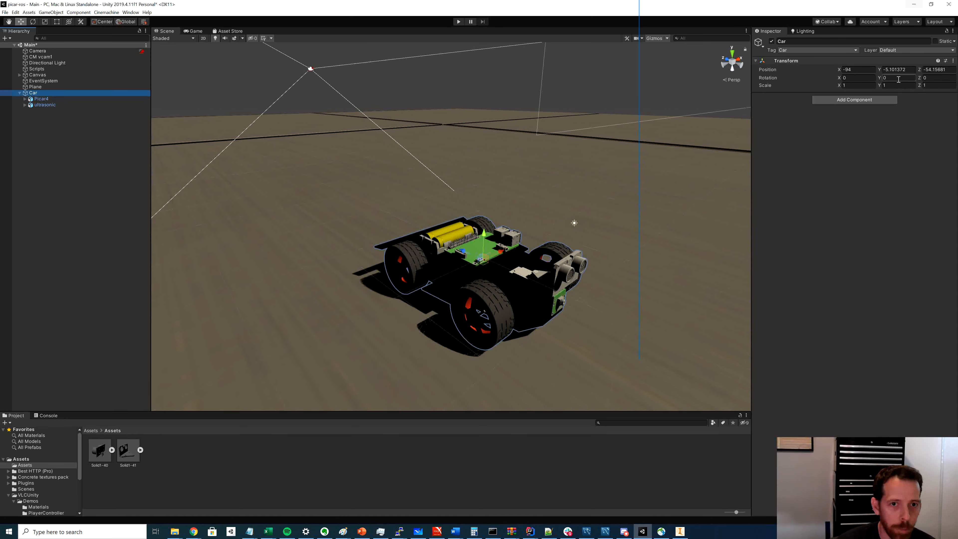
pyautogui.click(886, 77)
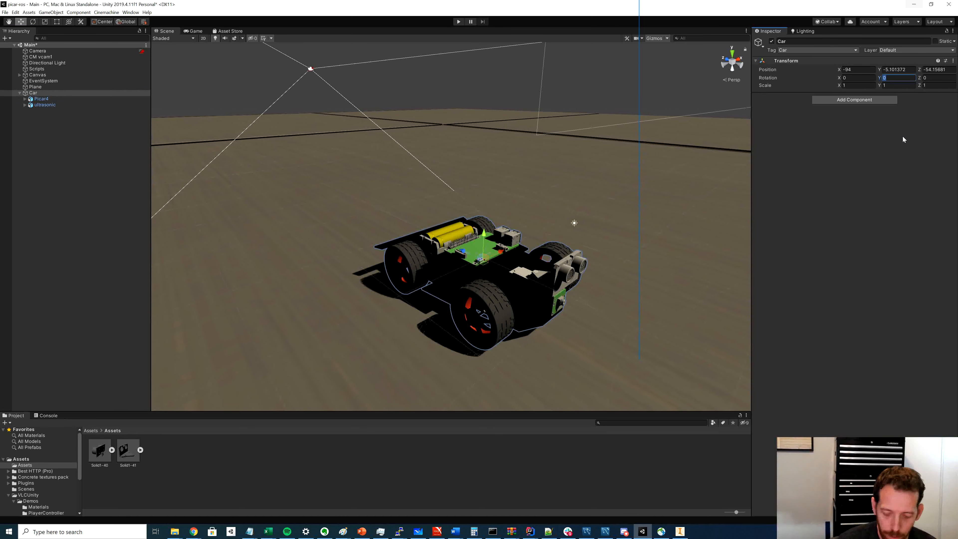
pyautogui.write('20')
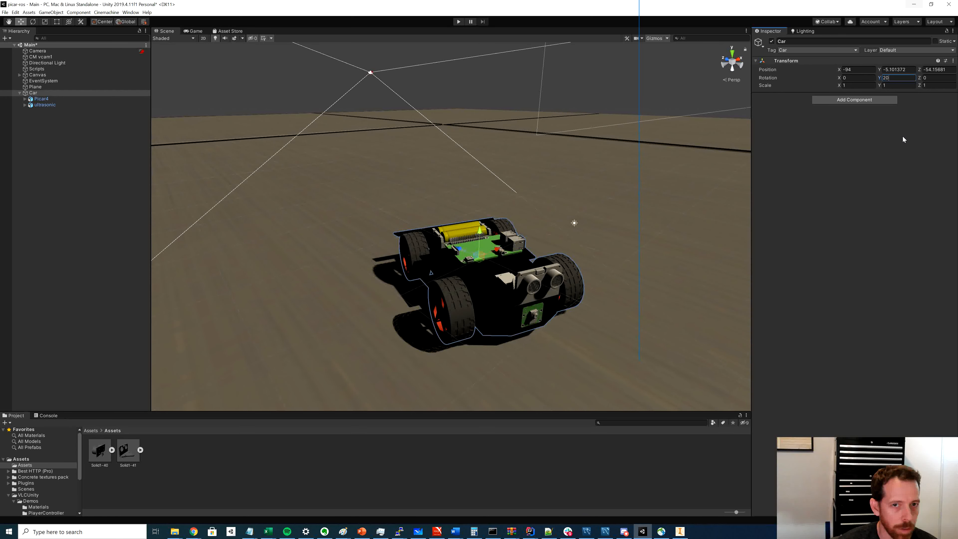
pyautogui.doubleClick(890, 80)
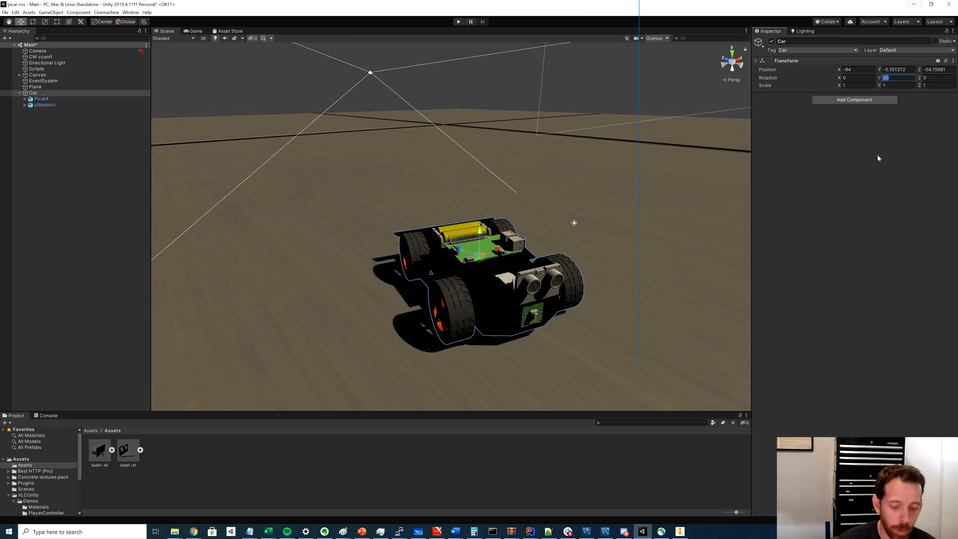
pyautogui.write('45')
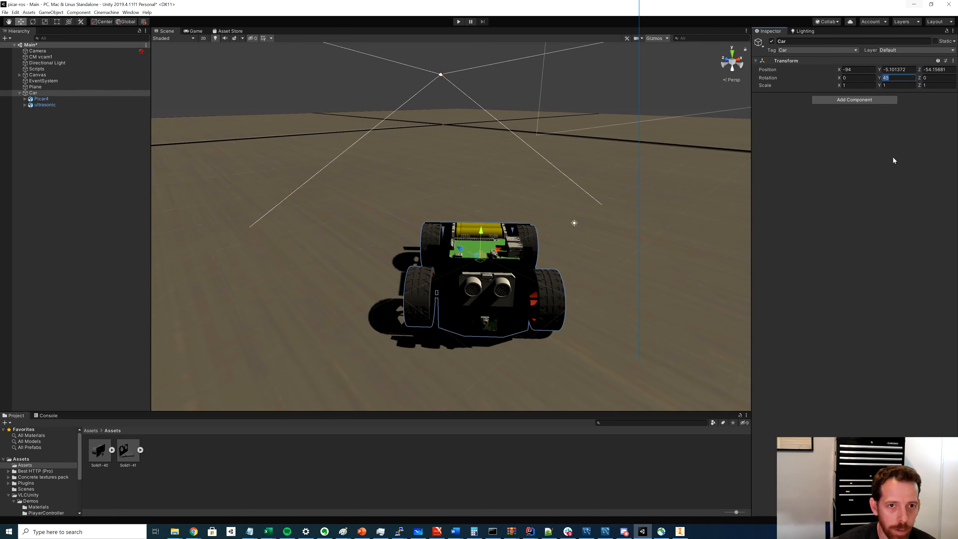
pyautogui.write('0')
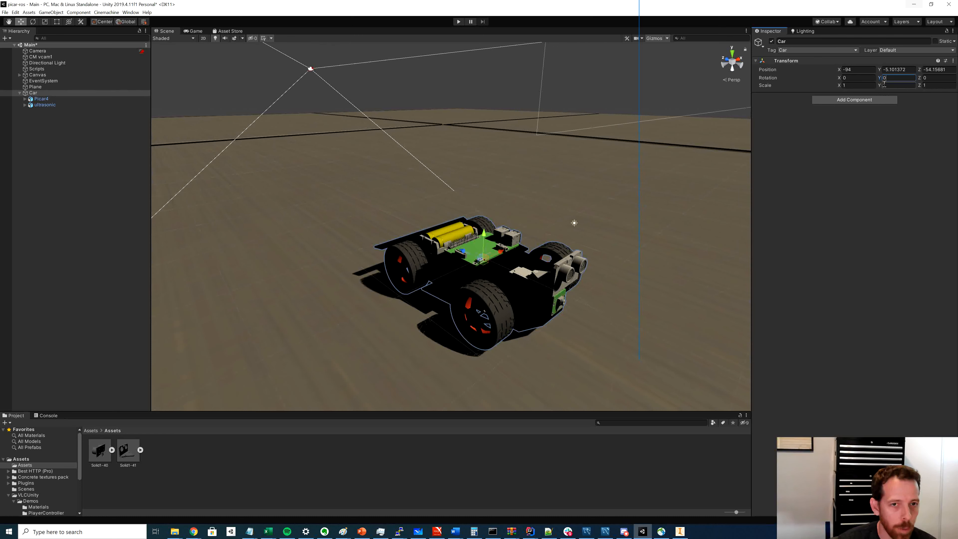
pyautogui.press('Return')
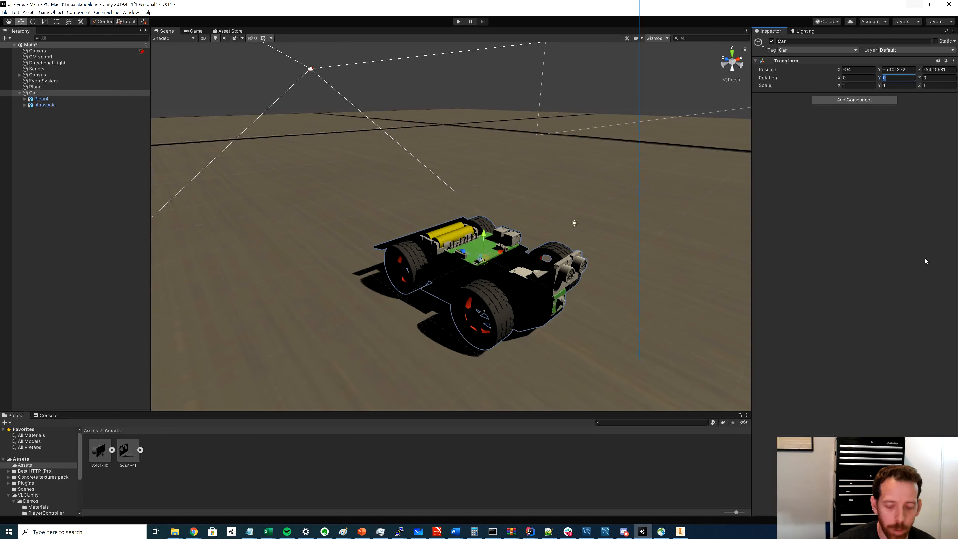
# - Turn the whole Car to a Y rotation of 90, and reset it to 0
pyautogui.write('90')
pyautogui.press('Return')
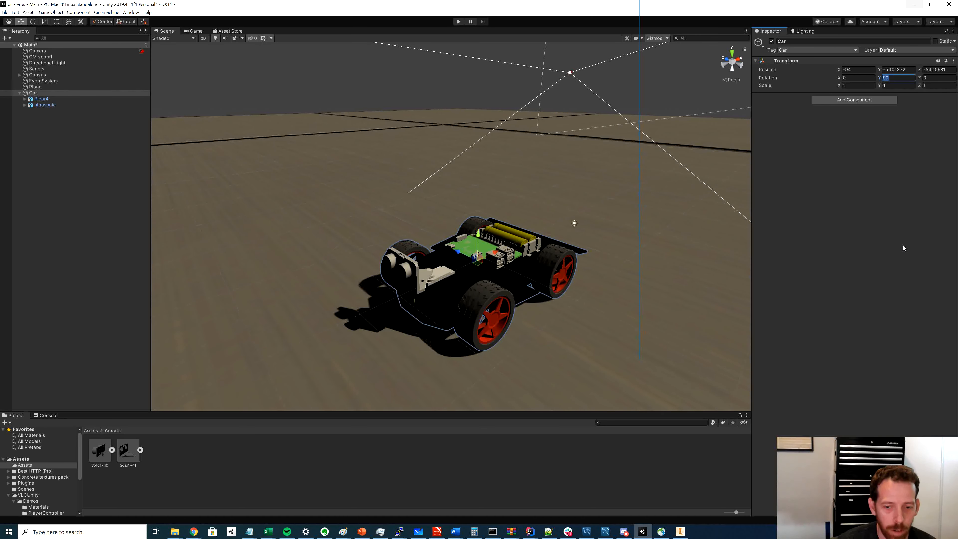
pyautogui.write('0')
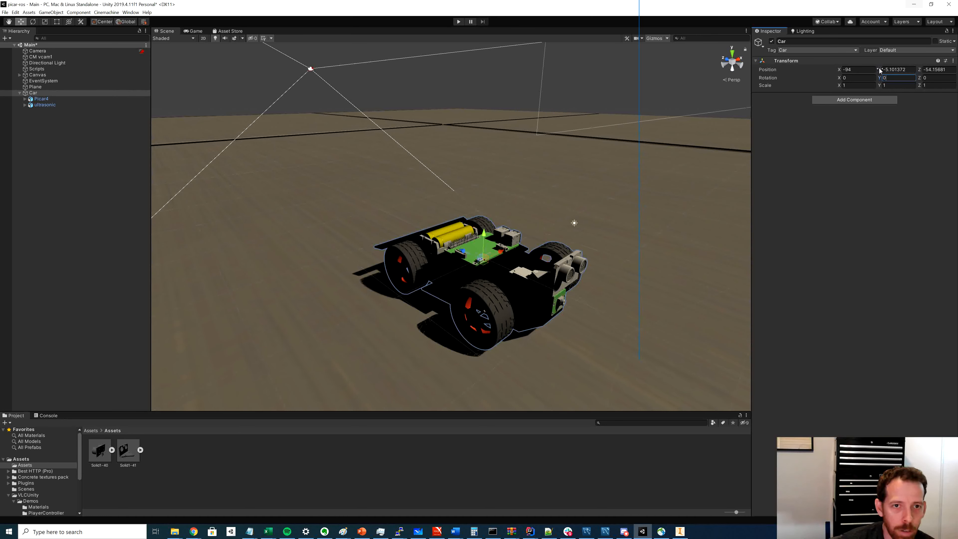
# - Try shifting the Car's position to about -12.3 on Y and -94.71 on X, and undo the shifts
pyautogui.moveTo(879, 71); pyautogui.dragTo(787, 68)
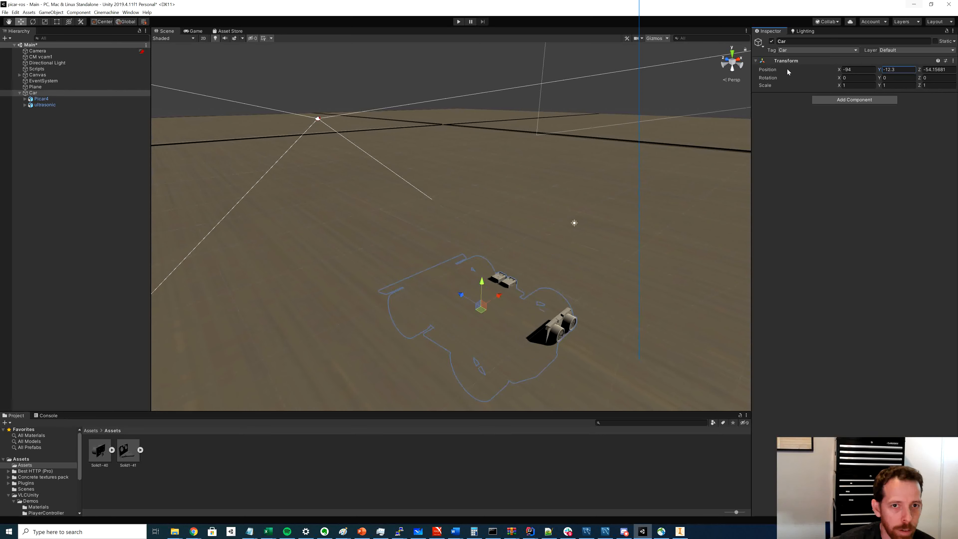
pyautogui.hotkey('ctrl', 'z')
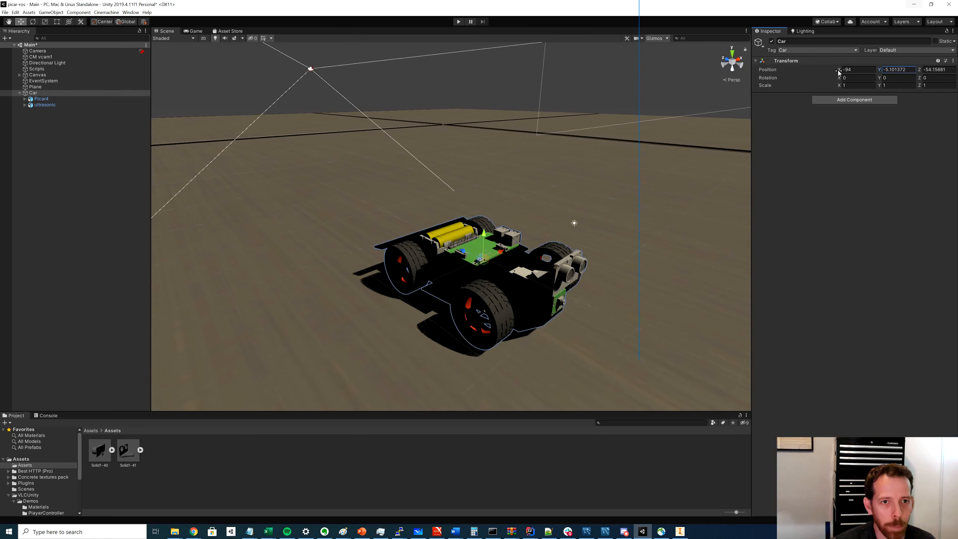
pyautogui.moveTo(838, 71)
pyautogui.mouseDown()
pyautogui.moveTo(789, 67)
pyautogui.moveTo(836, 66)
pyautogui.mouseUp()
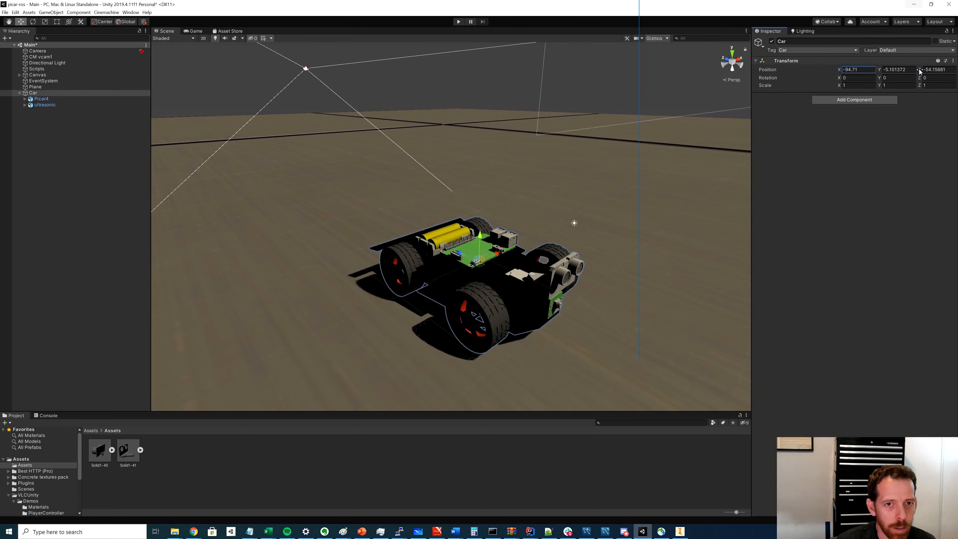
pyautogui.moveTo(918, 68)
pyautogui.mouseDown()
pyautogui.moveTo(892, 69)
pyautogui.moveTo(917, 66)
pyautogui.mouseUp()
pyautogui.hotkey('ctrl', 'z')
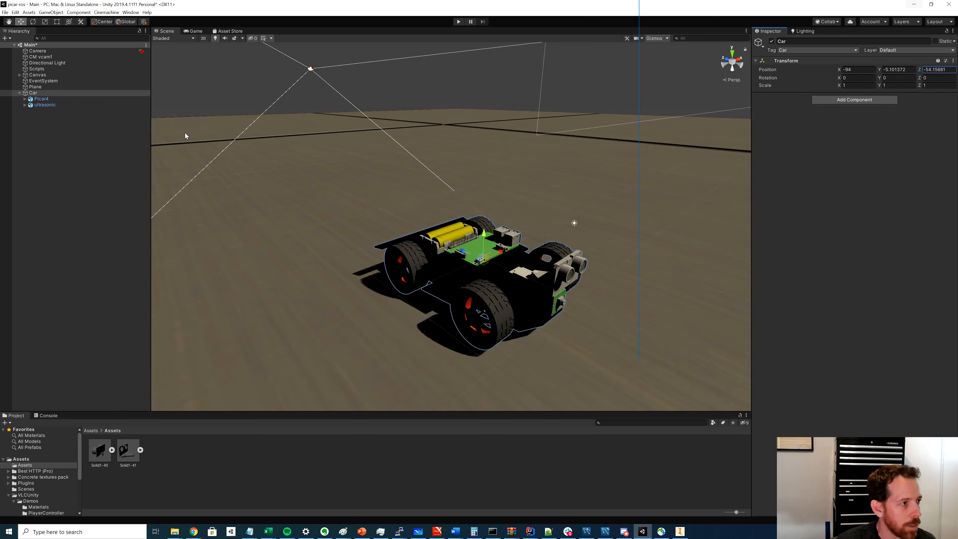
# - Examine the car on the ground plane from different distances and viewing angles
pyautogui.scroll(-3, 426, 218)
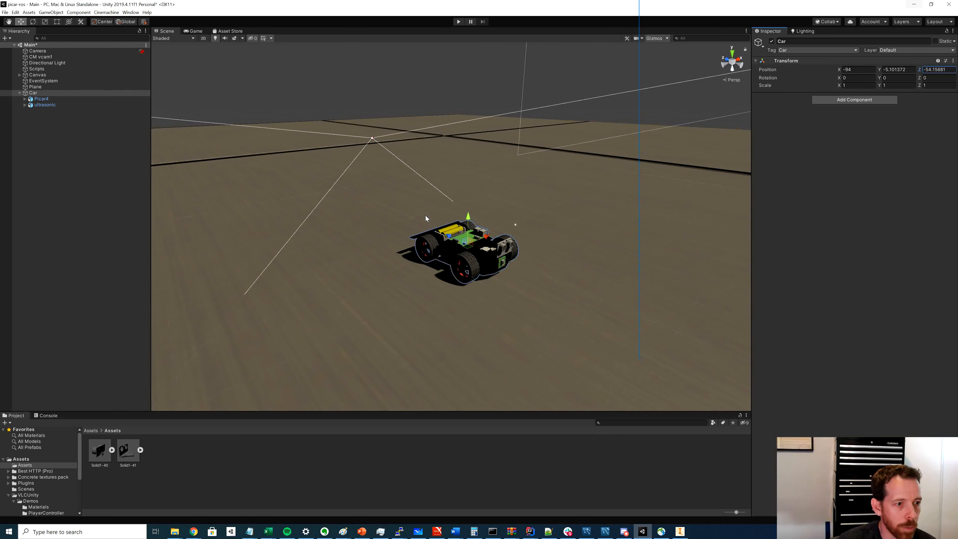
pyautogui.scroll(5, 444, 230)
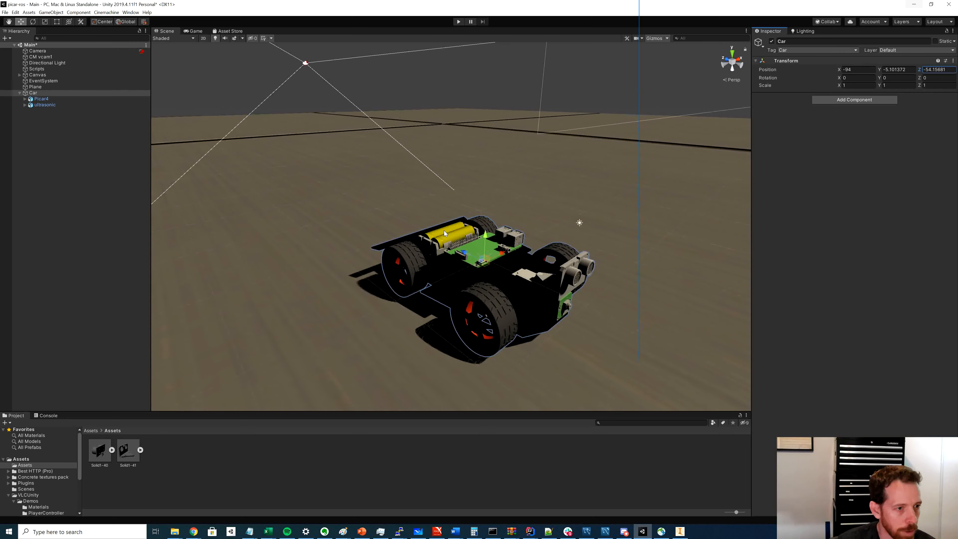
pyautogui.scroll(-5, 443, 231)
pyautogui.moveTo(445, 222); pyautogui.dragTo(393, 253, button='right')
pyautogui.moveTo(493, 221); pyautogui.dragTo(548, 193, button='right')
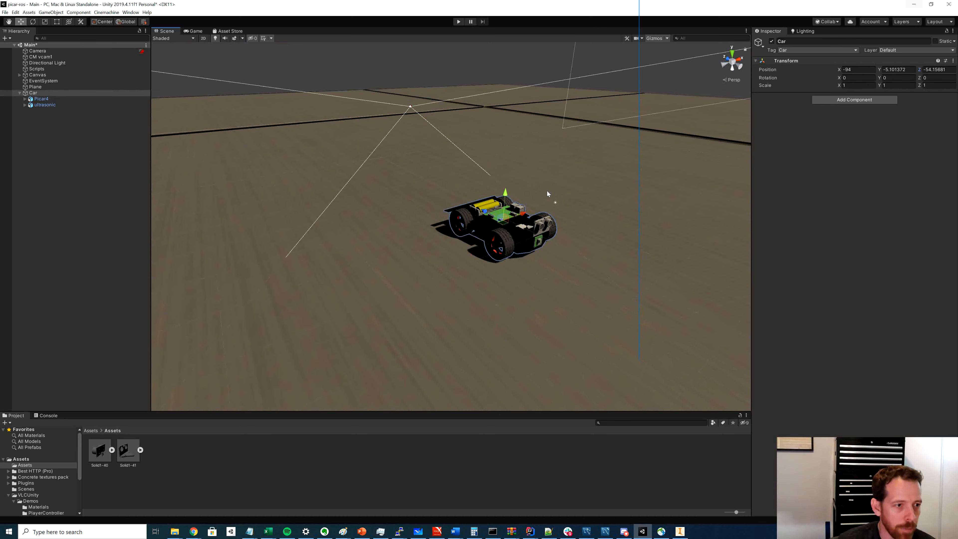
pyautogui.moveTo(547, 191); pyautogui.dragTo(539, 198, button='middle')
pyautogui.moveTo(519, 234); pyautogui.dragTo(471, 260, button='right')
pyautogui.scroll(-3, 480, 258)
pyautogui.scroll(-3, 480, 261)
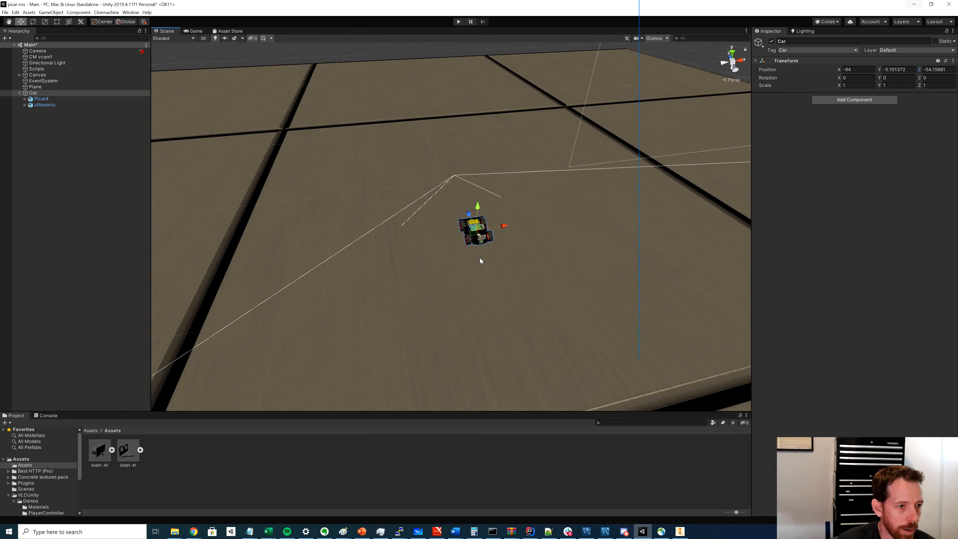
pyautogui.scroll(6, 480, 258)
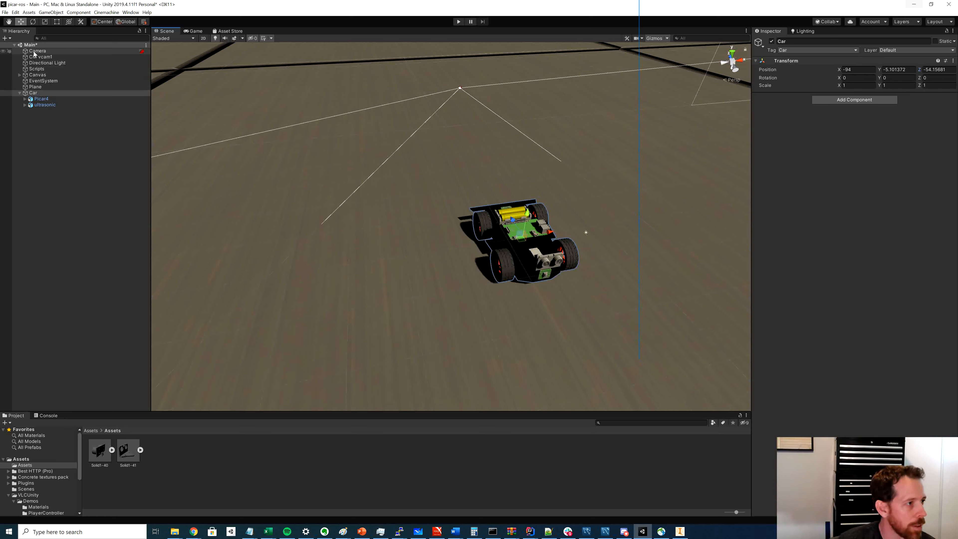
# - Select the Plane object and examine its full extent around the car
pyautogui.click(36, 93)
pyautogui.click(35, 87)
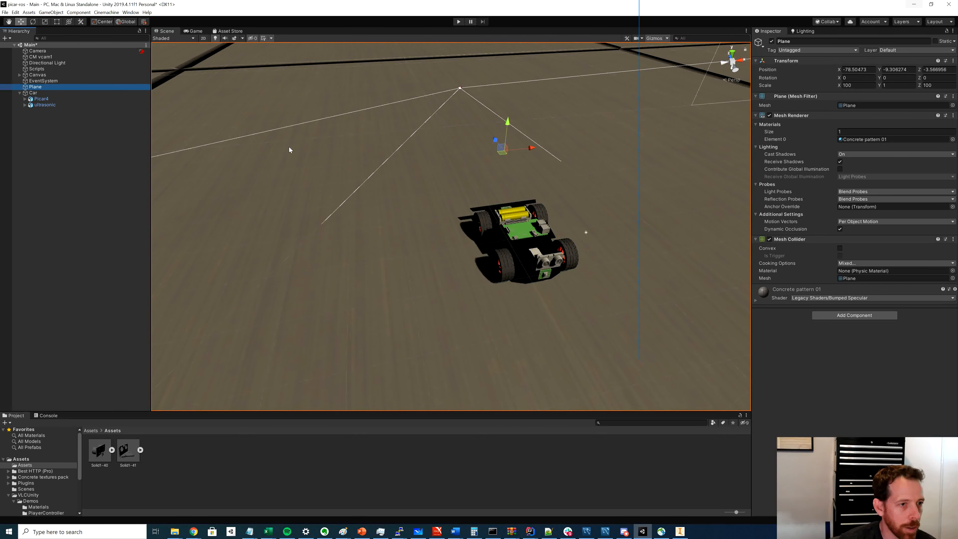
pyautogui.scroll(-10, 433, 184)
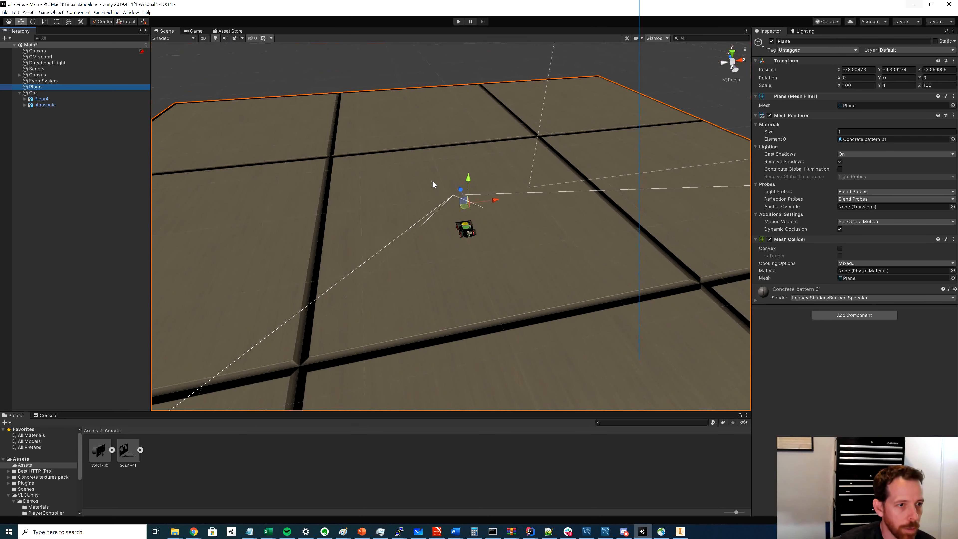
pyautogui.scroll(-10, 433, 184)
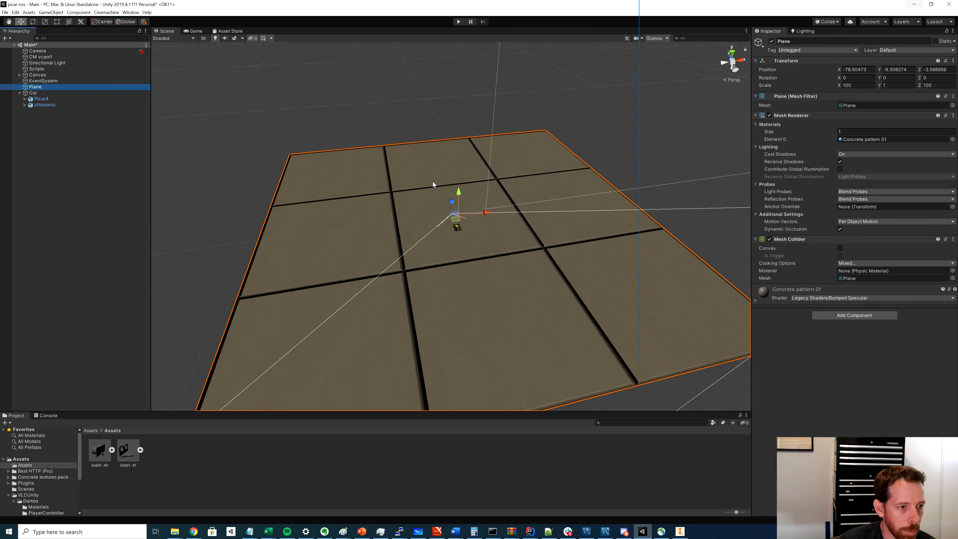
pyautogui.scroll(-3, 433, 185)
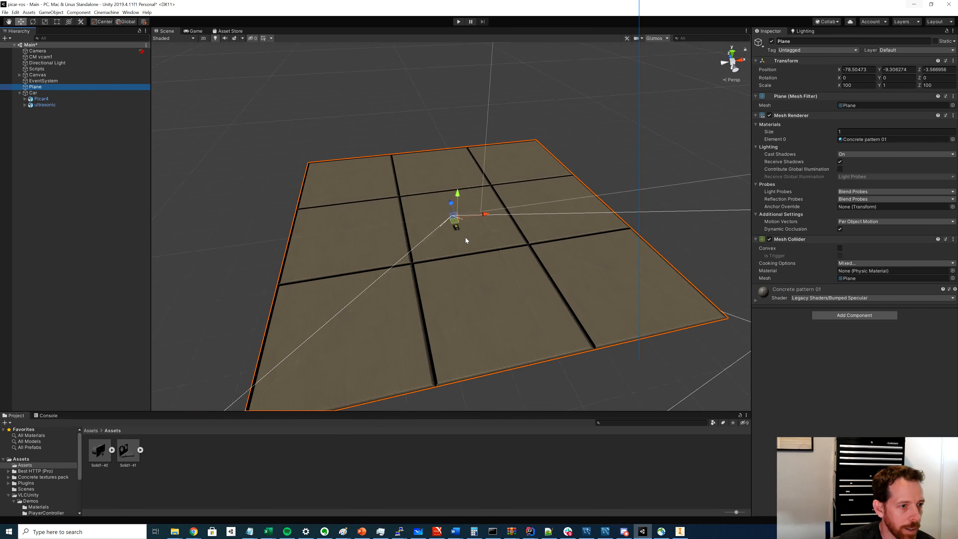
# - Look up the 3D object types that can be created, including Plane, without adding one
pyautogui.click(57, 12)
pyautogui.moveTo(66, 36)
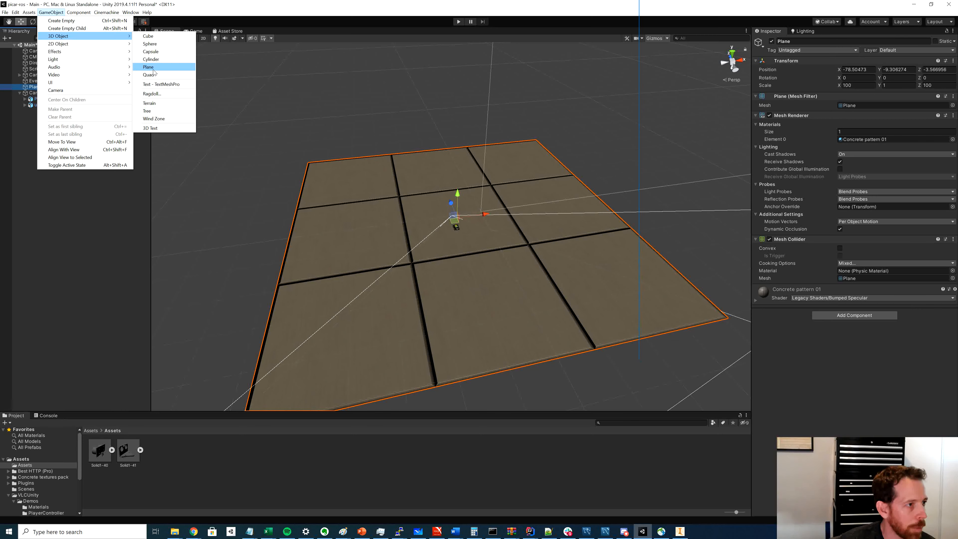
pyautogui.click(195, 3)
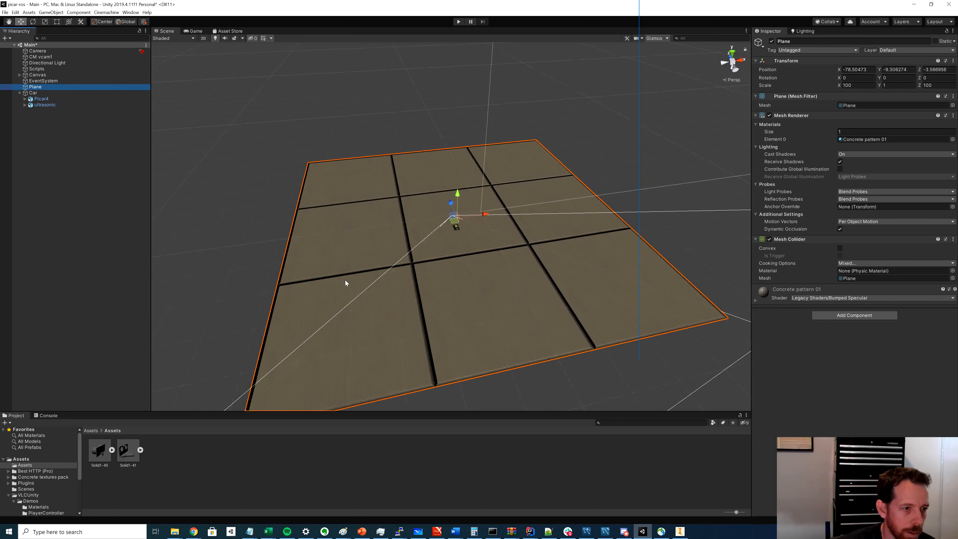
# - View the Asset Store's front page and return to the scene view
pyautogui.scroll(10, 450, 228)
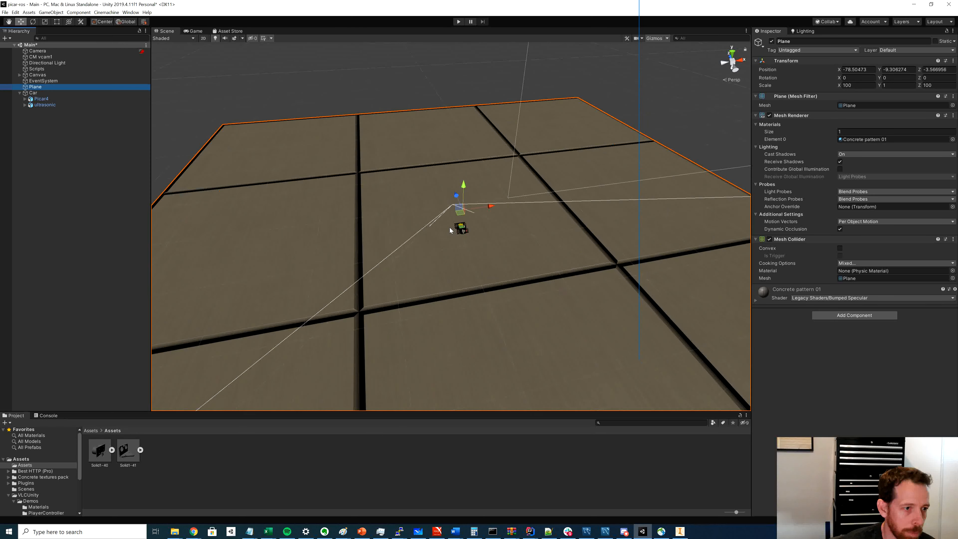
pyautogui.scroll(3, 450, 228)
pyautogui.scroll(-15, 450, 228)
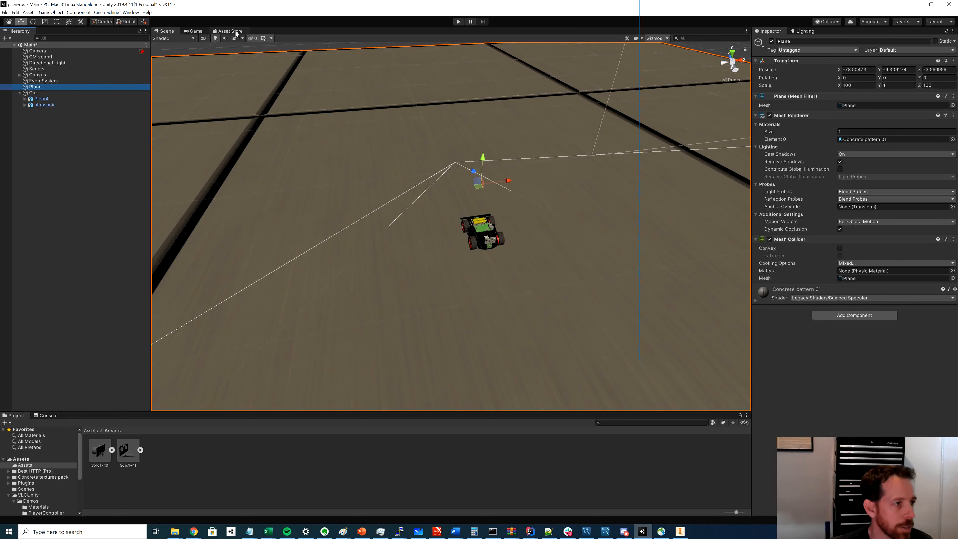
pyautogui.click(227, 32)
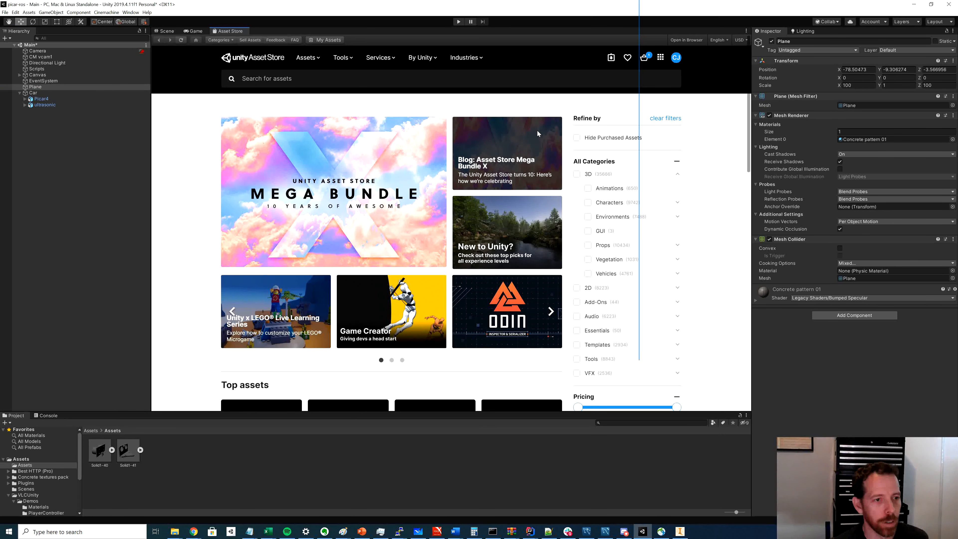
pyautogui.click(166, 31)
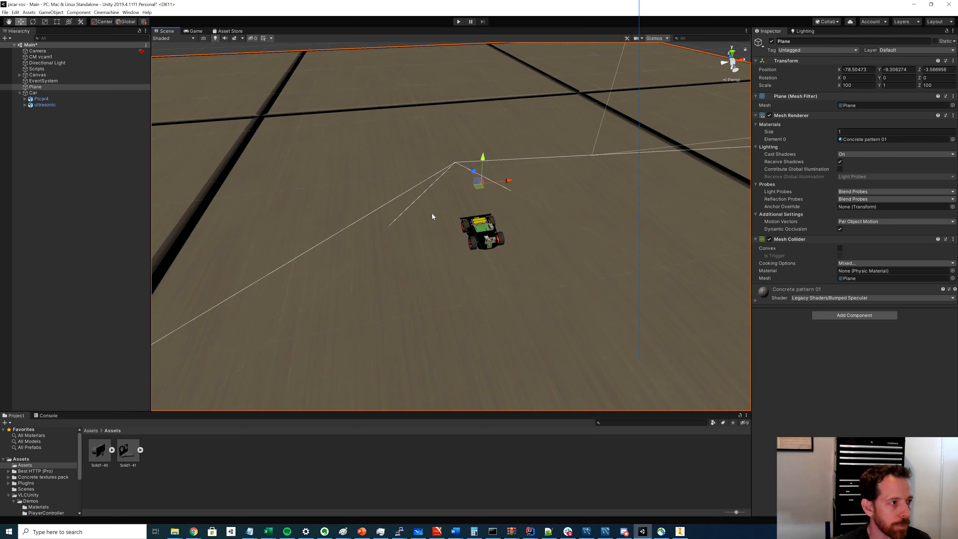
# - Inspect the Directional Light's settings, and examine the whole Canvas beside the ground plane
pyautogui.click(41, 64)
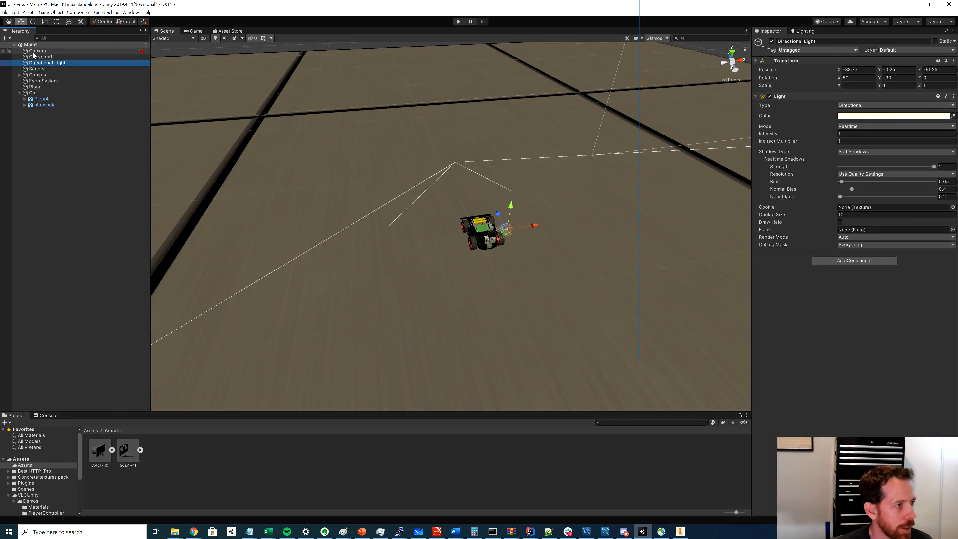
pyautogui.click(37, 75)
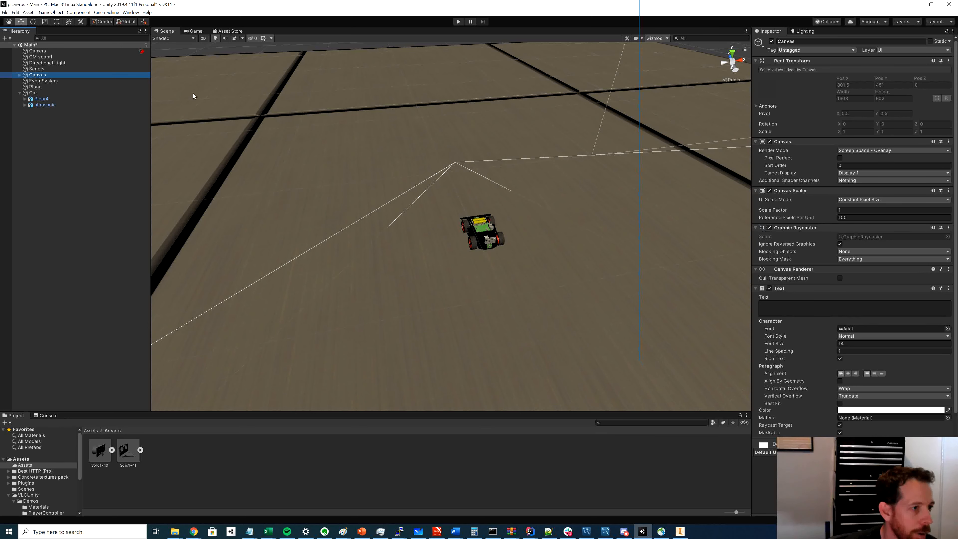
pyautogui.scroll(-8, 472, 151)
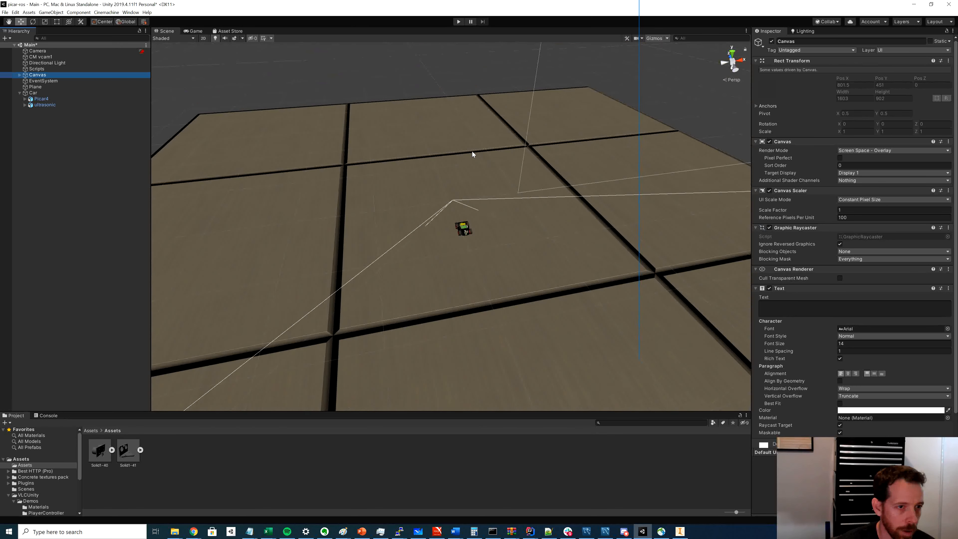
pyautogui.scroll(-5, 567, 170)
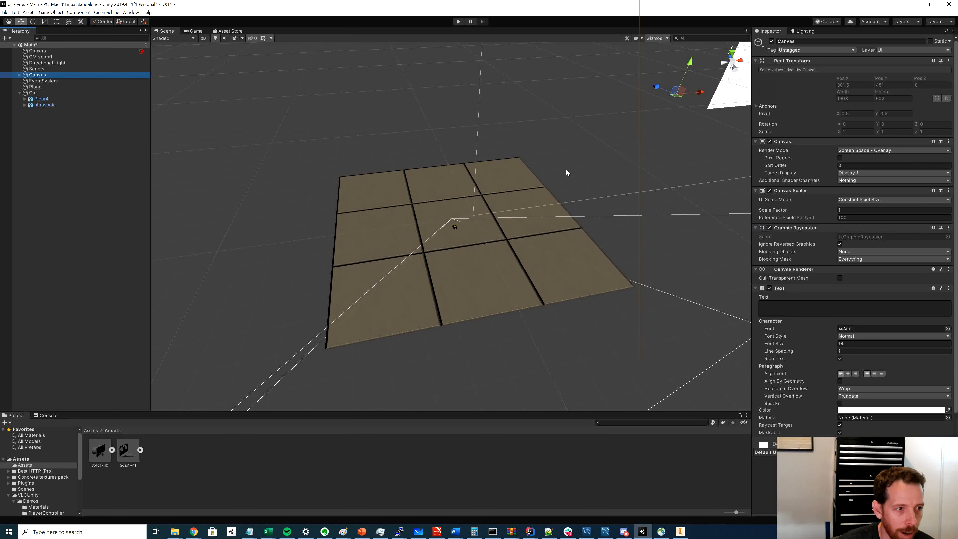
pyautogui.moveTo(571, 161); pyautogui.dragTo(472, 236, button='middle')
pyautogui.scroll(4, 471, 223)
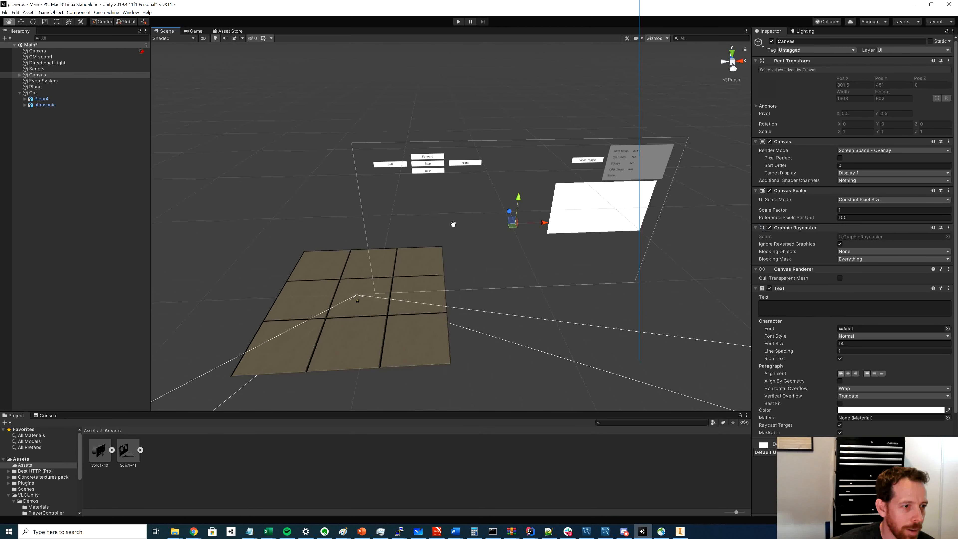
pyautogui.keyDown('alt'); pyautogui.moveTo(472, 236); pyautogui.dragTo(464, 184); pyautogui.keyUp('alt')
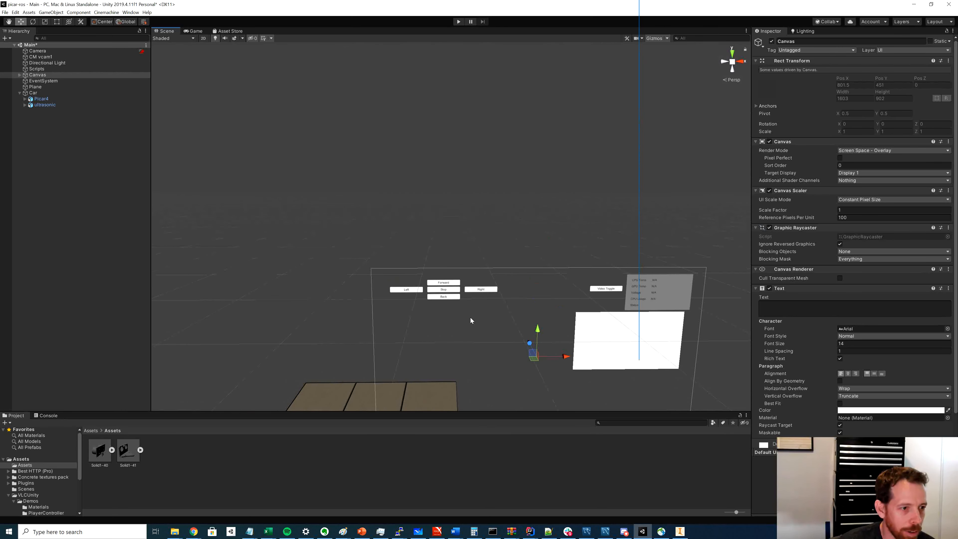
pyautogui.moveTo(470, 319); pyautogui.dragTo(451, 235, button='middle')
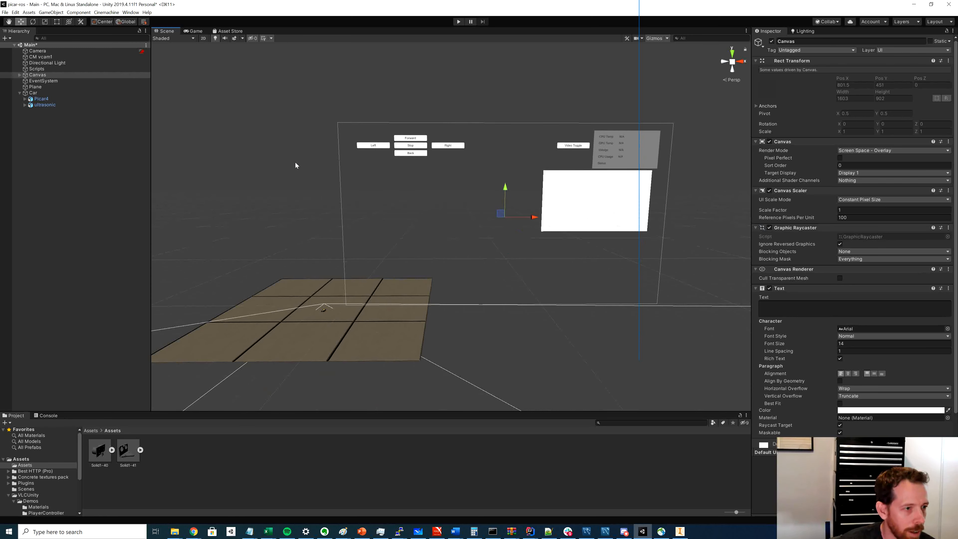
# - Expand the Canvas to list its child elements and look up the UI element types that can be created
pyautogui.click(38, 77)
pyautogui.click(20, 74)
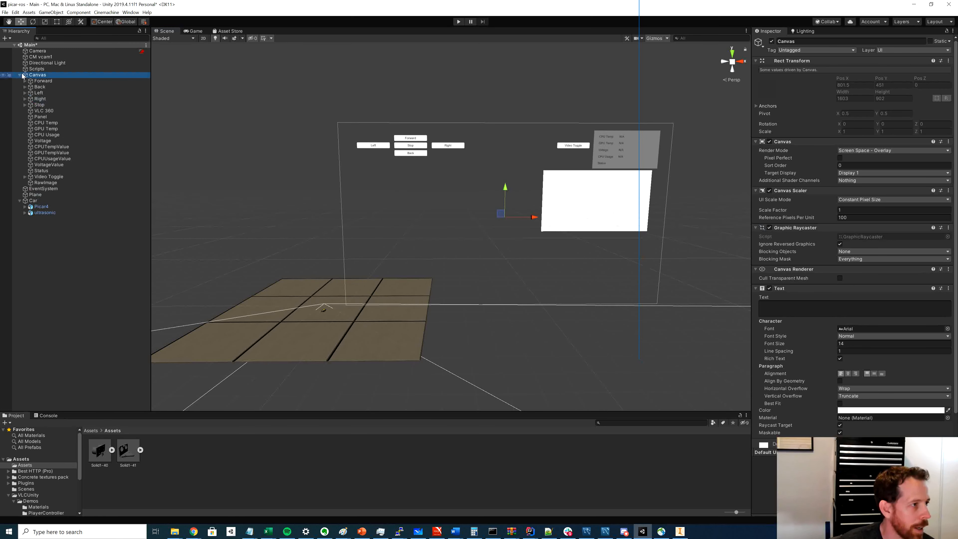
pyautogui.click(58, 14)
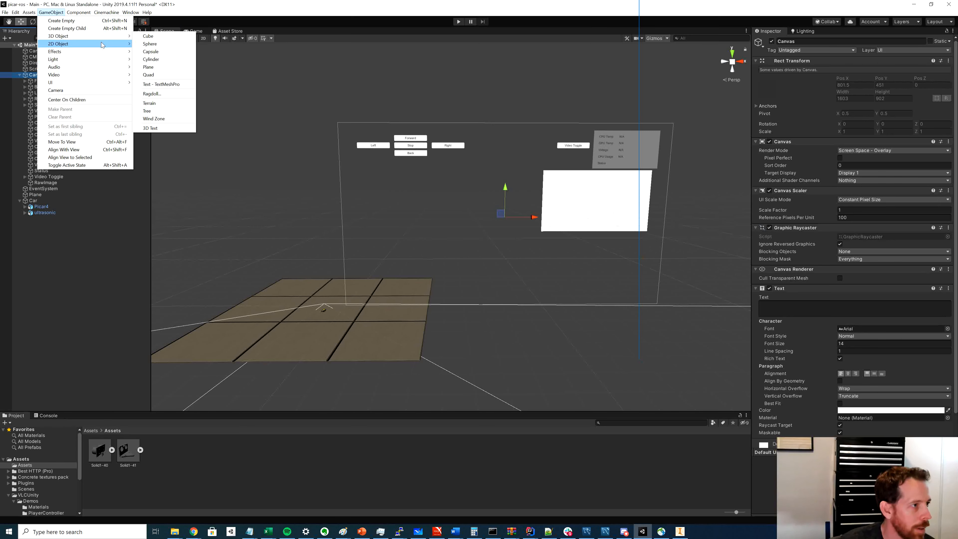
pyautogui.moveTo(91, 83)
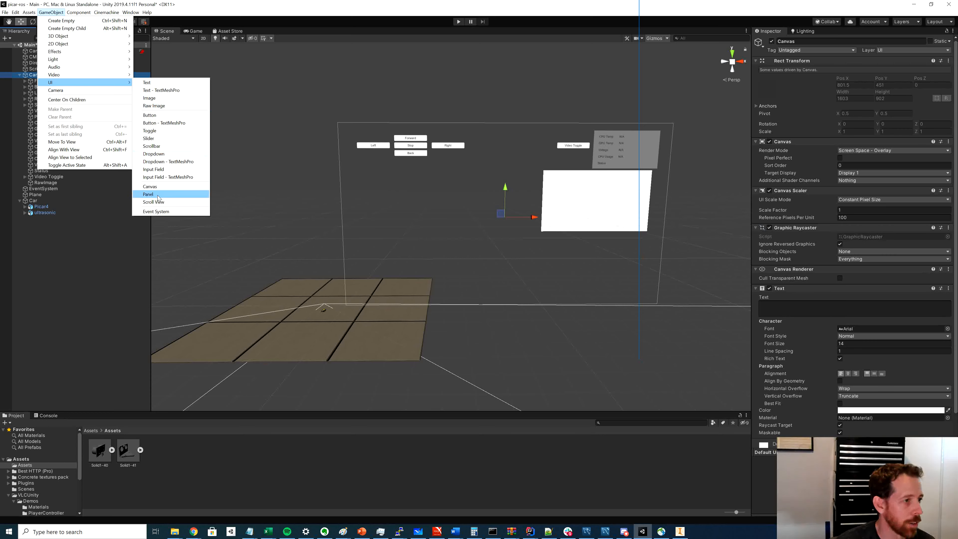
pyautogui.click(423, 115)
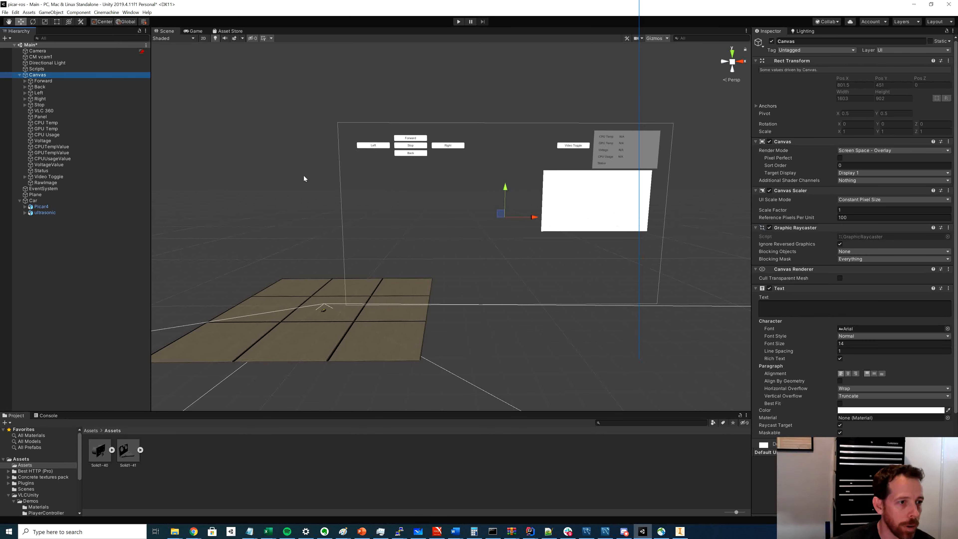
# - Examine the Canvas from several angles and compare it with its overlay in the Game view
pyautogui.moveTo(305, 178); pyautogui.dragTo(347, 176, button='right')
pyautogui.moveTo(303, 181); pyautogui.dragTo(449, 189, button='middle')
pyautogui.moveTo(437, 197); pyautogui.dragTo(500, 200, button='right')
pyautogui.moveTo(365, 201)
pyautogui.mouseDown(button='middle')
pyautogui.moveTo(547, 199)
pyautogui.moveTo(355, 195)
pyautogui.mouseUp(button='middle')
pyautogui.moveTo(479, 216); pyautogui.dragTo(406, 219, button='right')
pyautogui.moveTo(513, 220); pyautogui.dragTo(417, 212, button='middle')
pyautogui.moveTo(420, 214); pyautogui.dragTo(406, 211, button='right')
pyautogui.moveTo(449, 206); pyautogui.dragTo(404, 185, button='middle')
pyautogui.scroll(4, 404, 185)
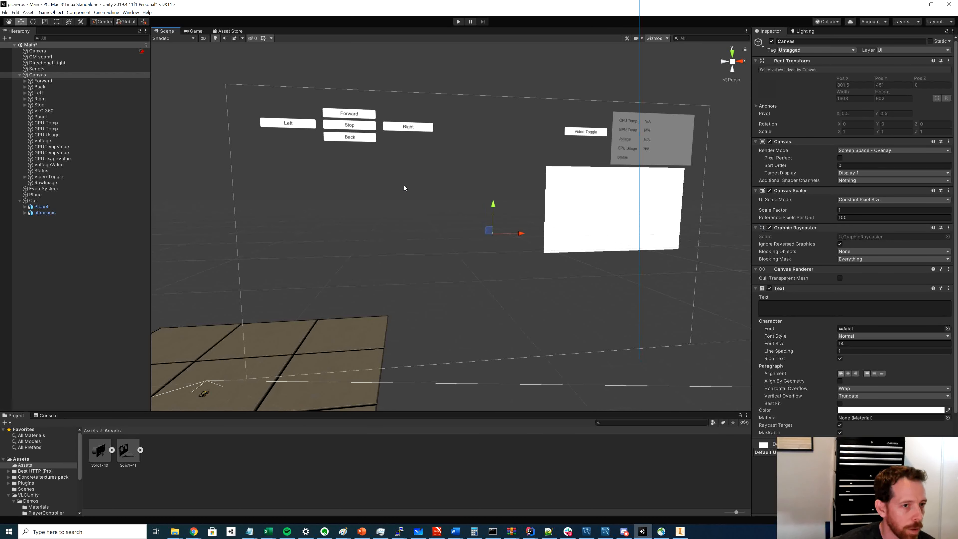
pyautogui.moveTo(364, 205)
pyautogui.mouseDown(button='right')
pyautogui.moveTo(375, 206)
pyautogui.moveTo(362, 204)
pyautogui.mouseUp(button='right')
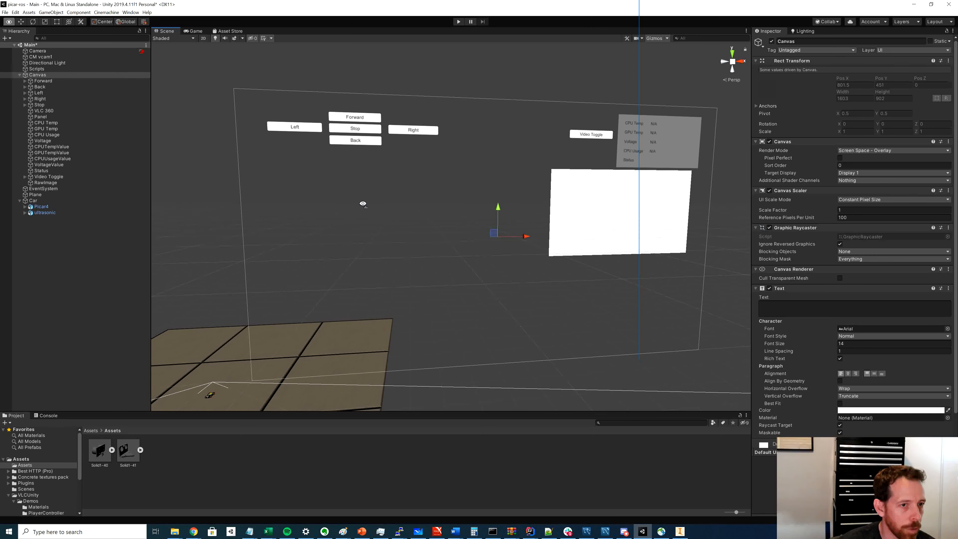
pyautogui.click(195, 31)
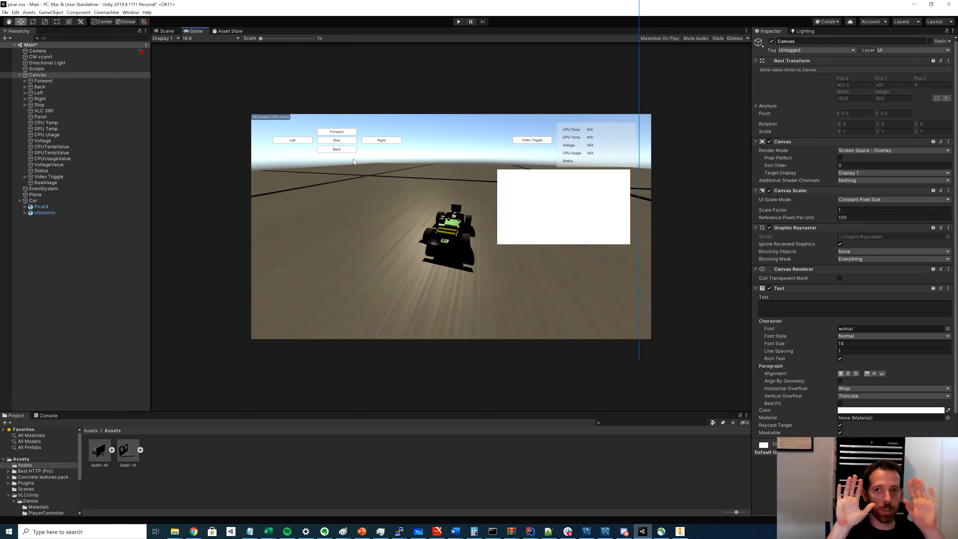
pyautogui.click(164, 31)
# - Deactivate the Canvas, check the Game view without its overlay, and reactivate it
pyautogui.click(37, 75)
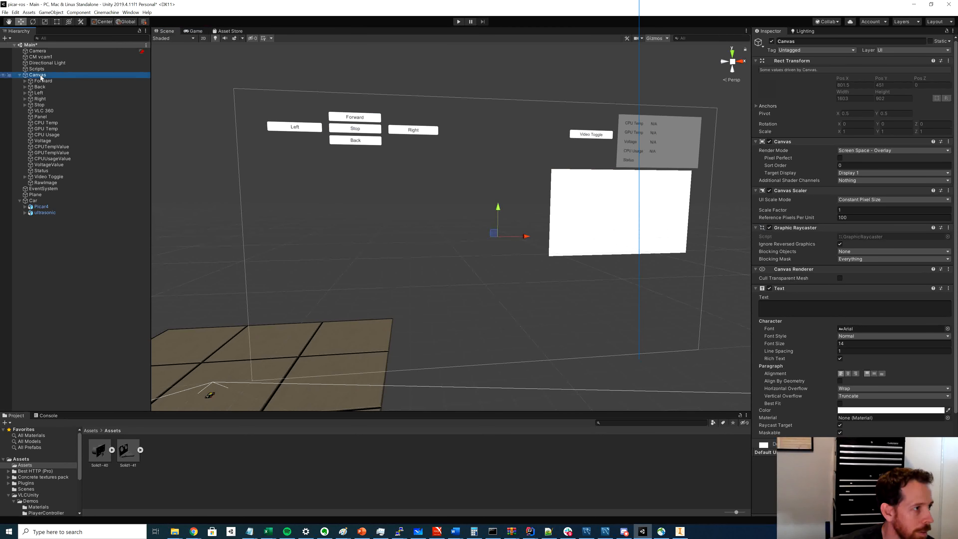
pyautogui.click(772, 41)
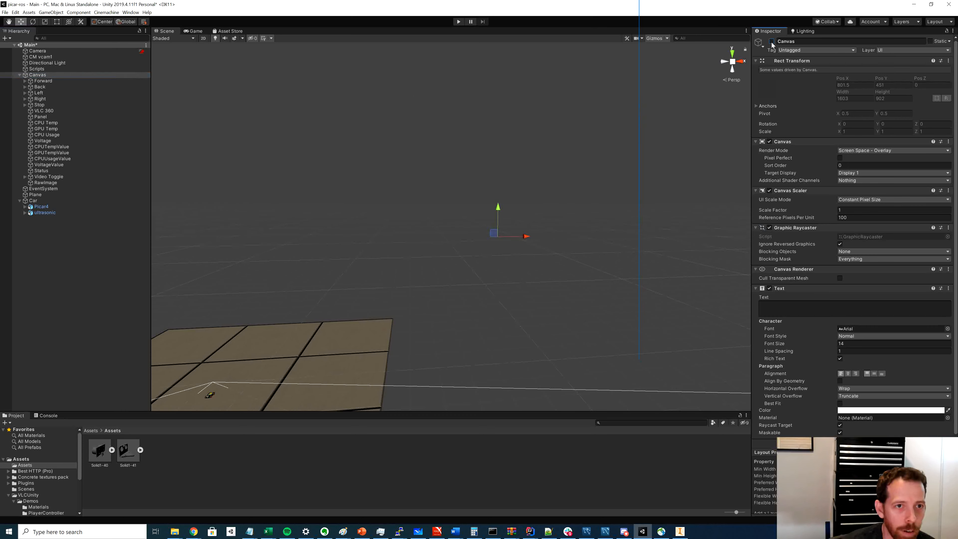
pyautogui.click(195, 31)
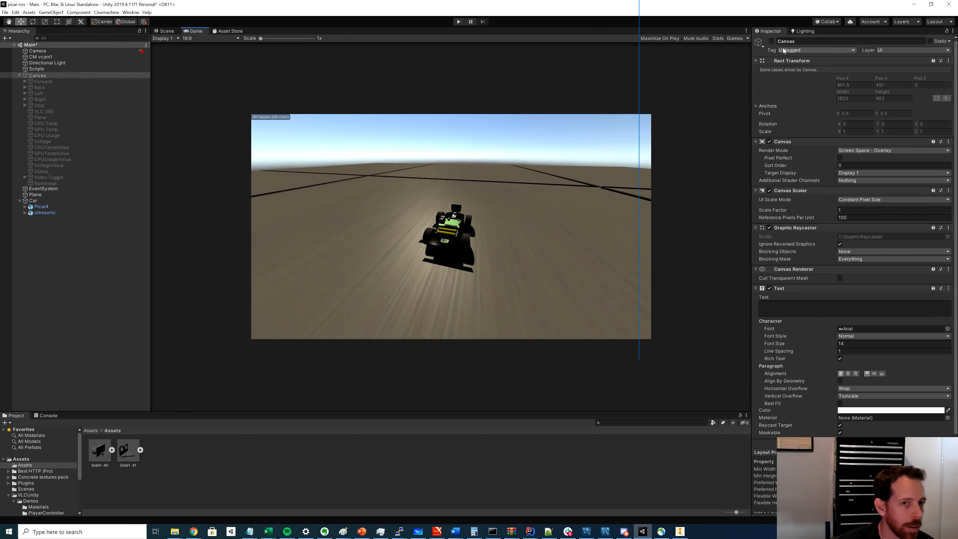
pyautogui.click(771, 41)
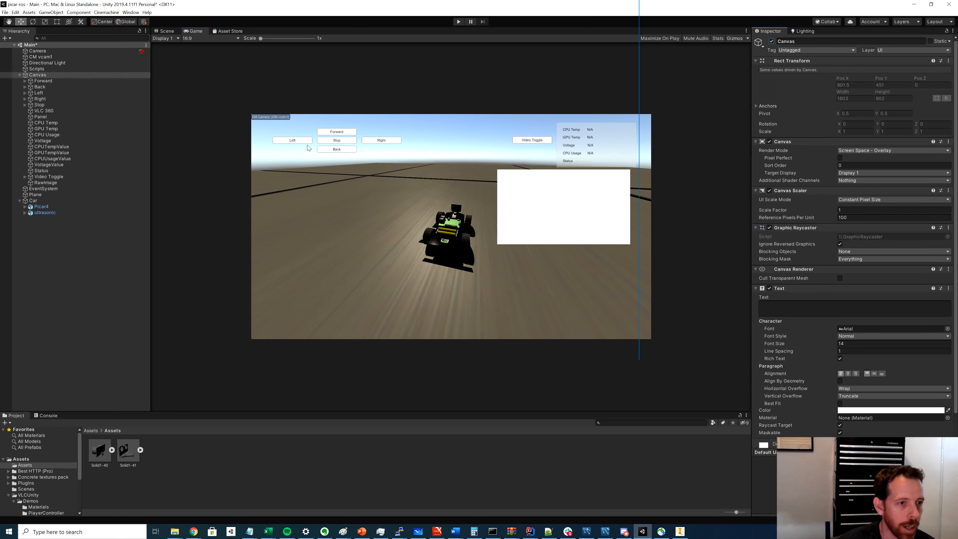
# - Deactivate the Canvas's Forward button to see its effect in the Game view, and reactivate it
pyautogui.click(36, 82)
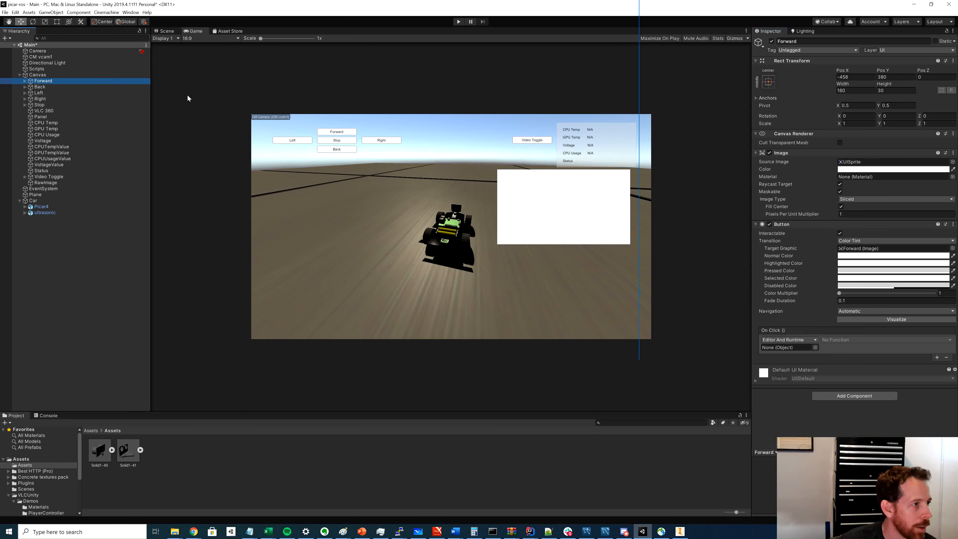
pyautogui.click(771, 41)
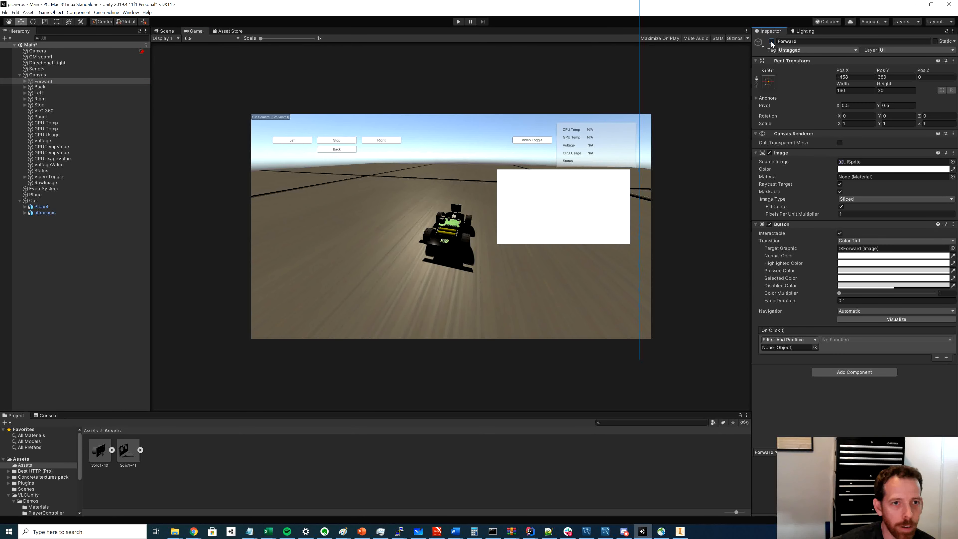
pyautogui.click(771, 41)
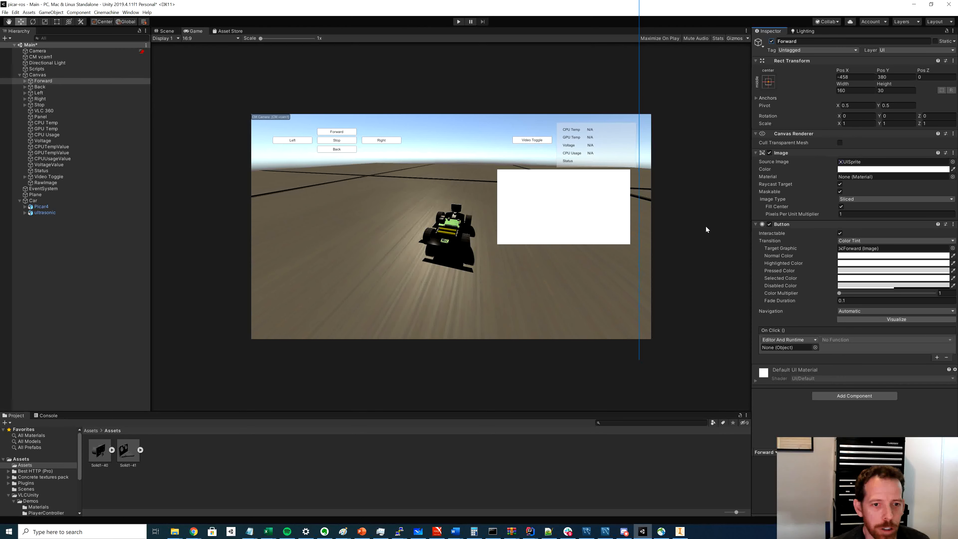
# - With the Canvas selected, look up the UI elements it can hold, including Button, without adding one
pyautogui.click(40, 76)
pyautogui.click(51, 11)
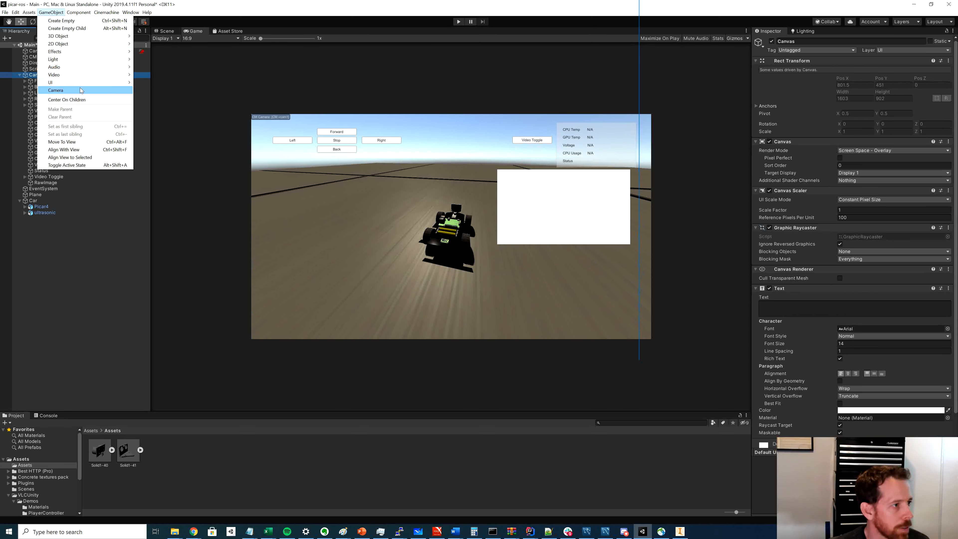
pyautogui.moveTo(97, 83)
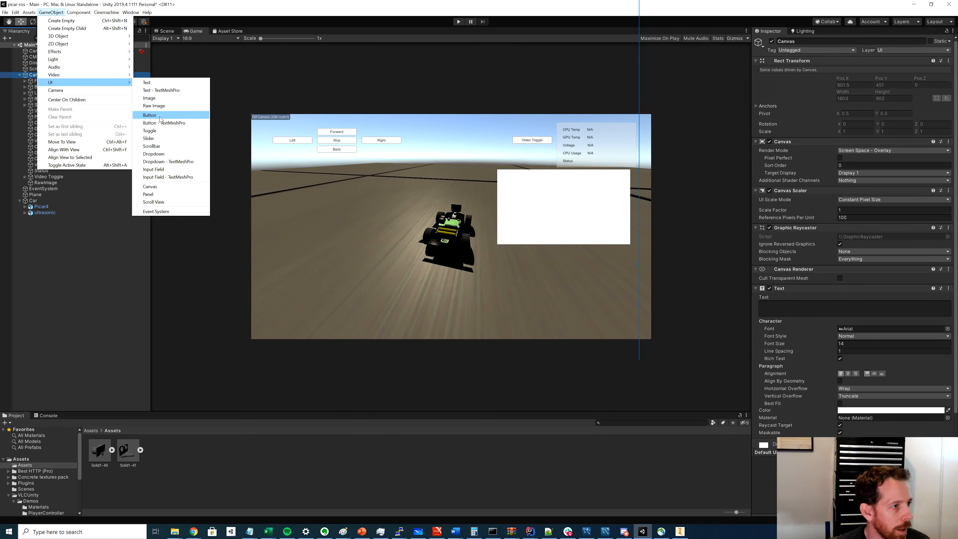
pyautogui.click(221, 9)
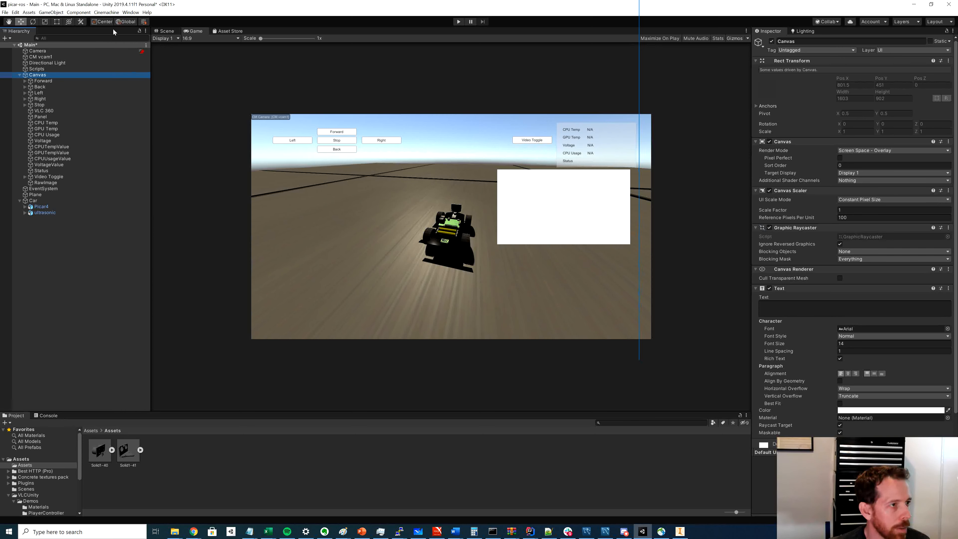
# - Try the label Forward123 on the Forward button's child text object, and restore it to Forward
pyautogui.click(41, 81)
pyautogui.click(338, 134)
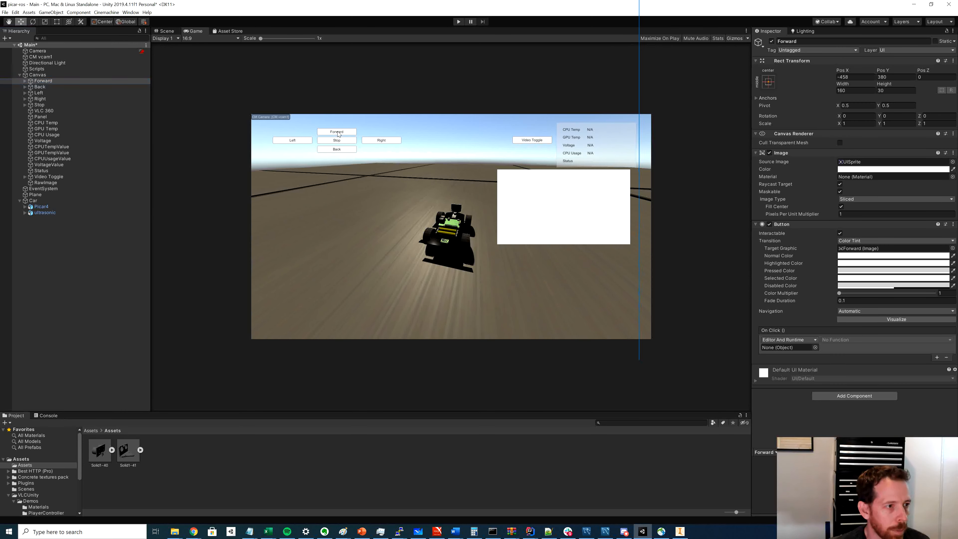
pyautogui.click(25, 81)
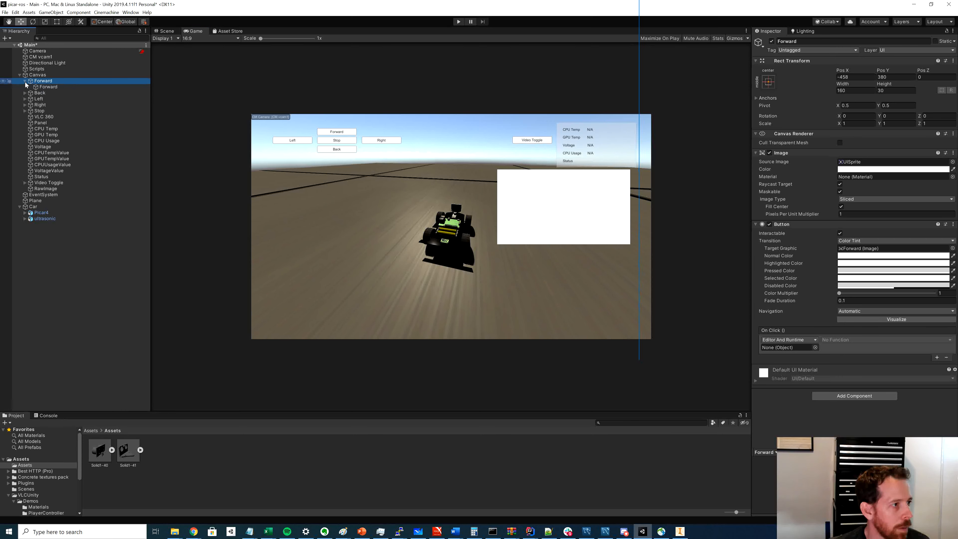
pyautogui.click(44, 88)
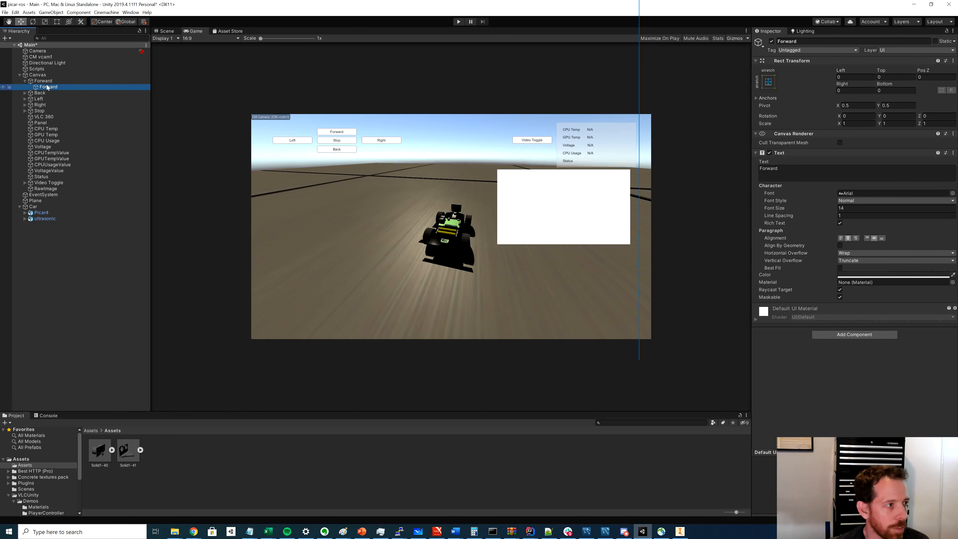
pyautogui.click(784, 168)
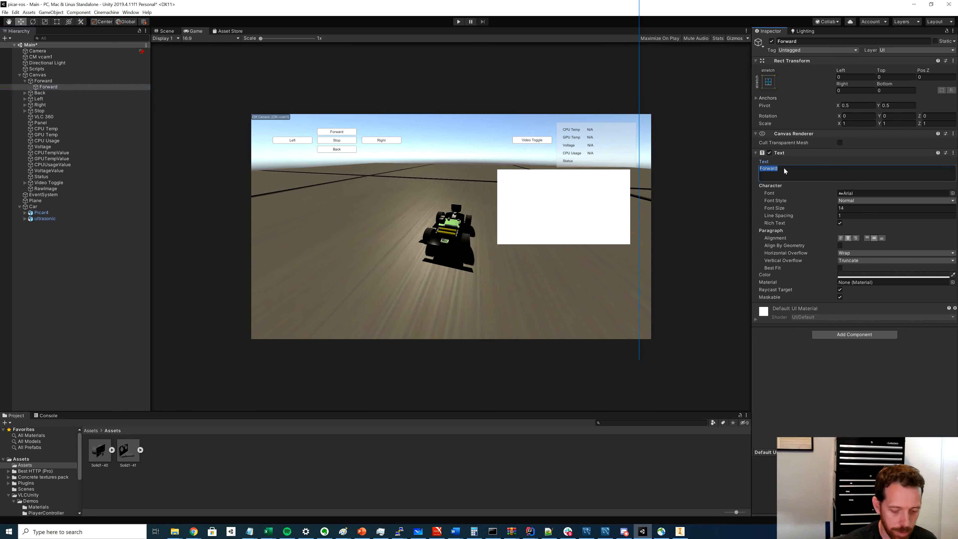
pyautogui.click(785, 168)
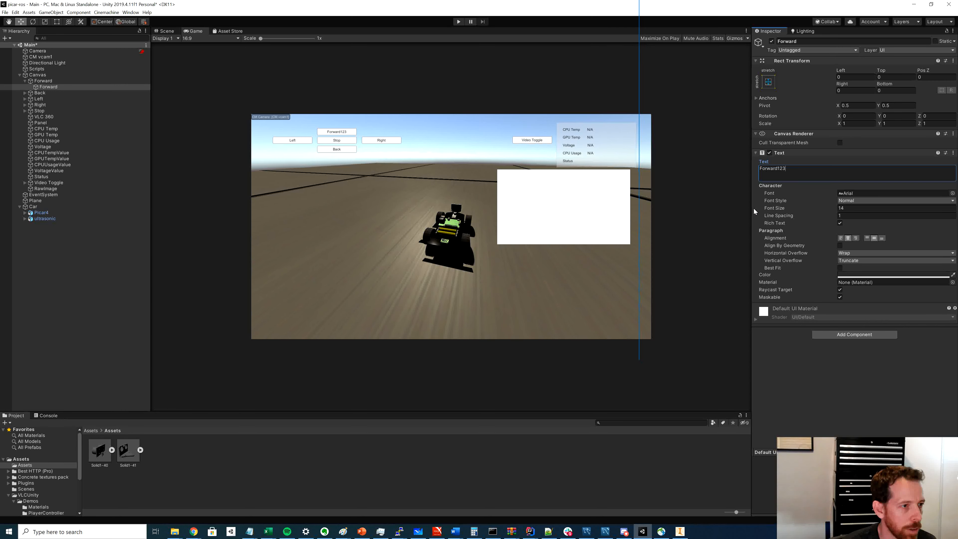
pyautogui.press('BackSpace')
pyautogui.press('BackSpace')
pyautogui.press('BackSpace')
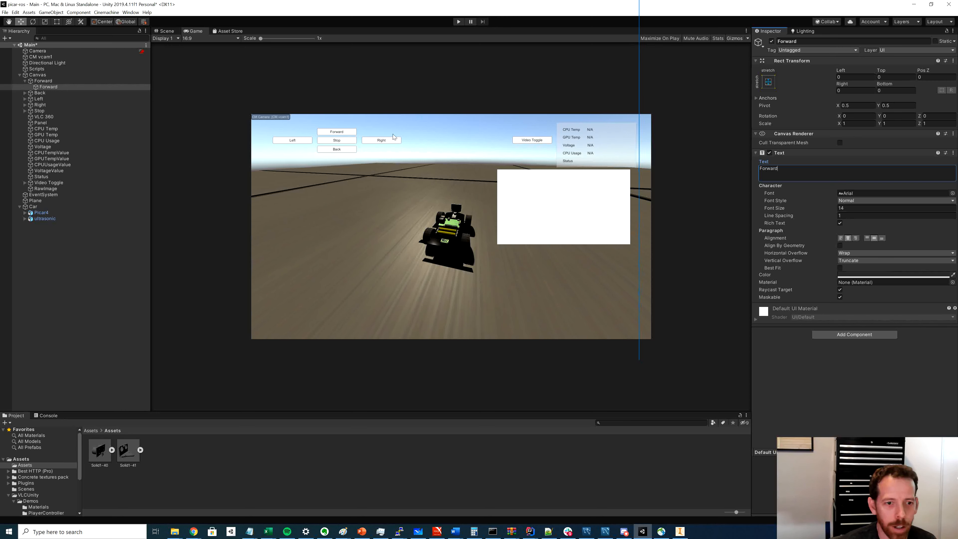
# - Review the Forward button's settings and expand the Back button to show its child text object
pyautogui.click(46, 81)
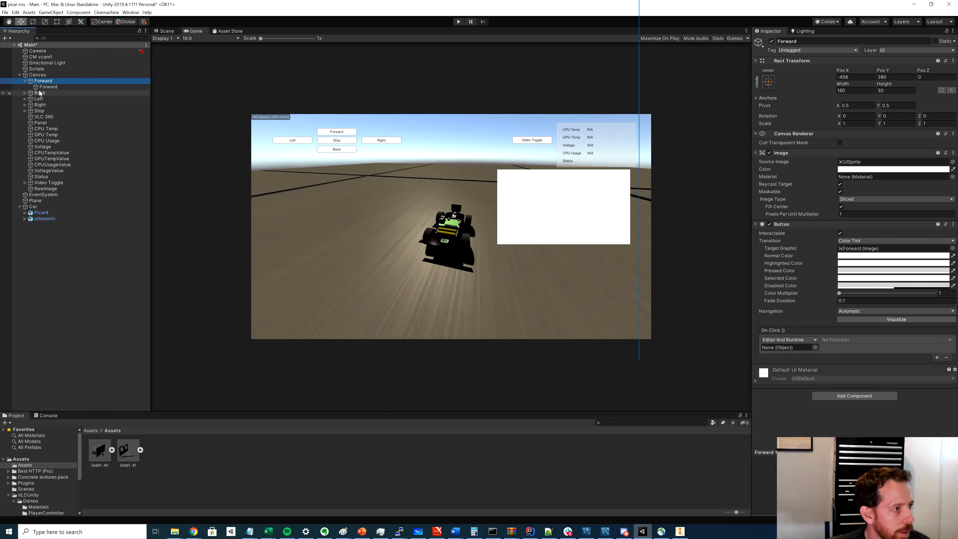
pyautogui.click(24, 93)
pyautogui.click(40, 93)
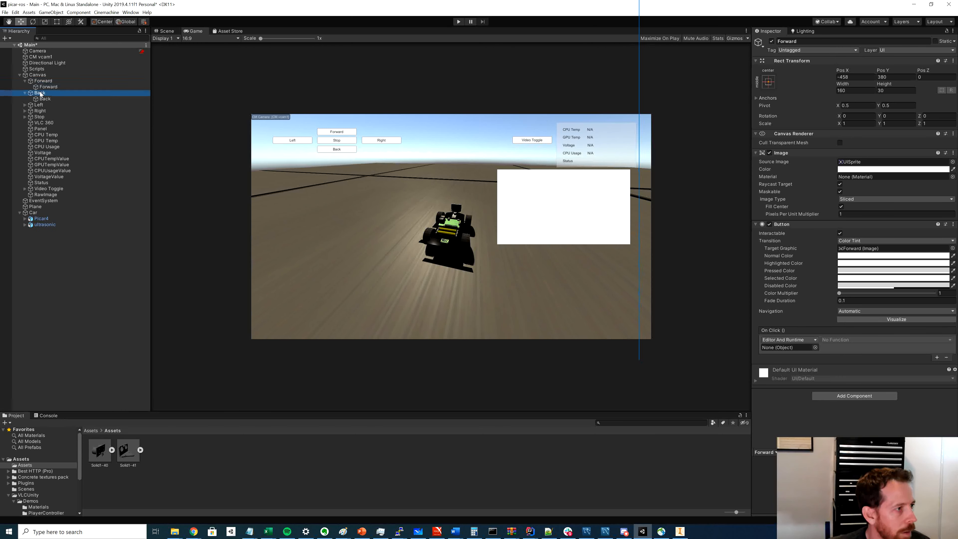
# - View the objects that can be assigned to the Forward button's On Click event without choosing one
pyautogui.click(42, 81)
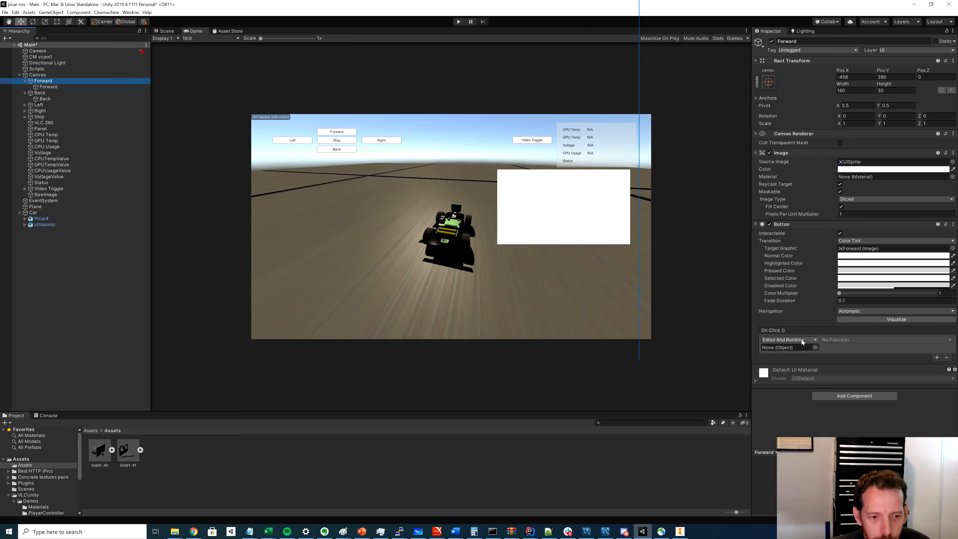
pyautogui.click(815, 348)
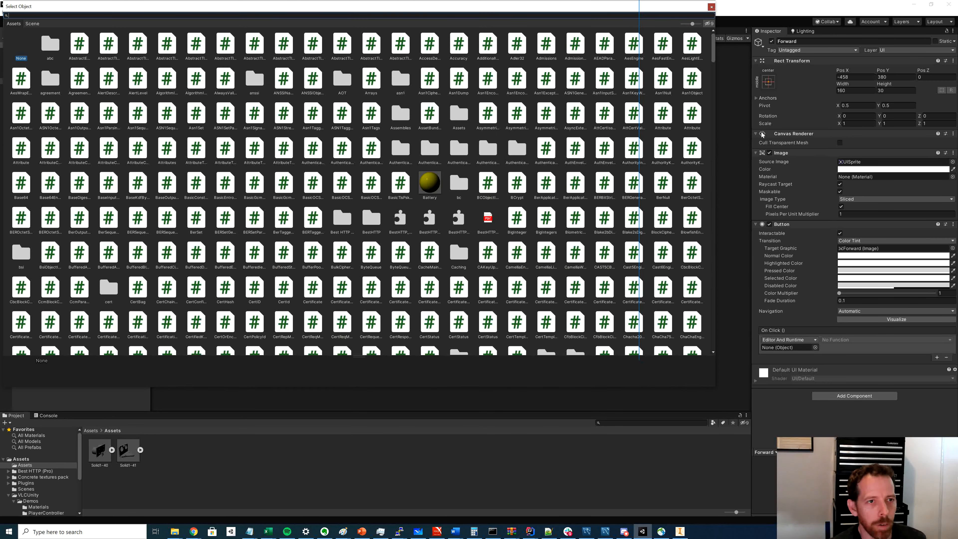
pyautogui.click(711, 6)
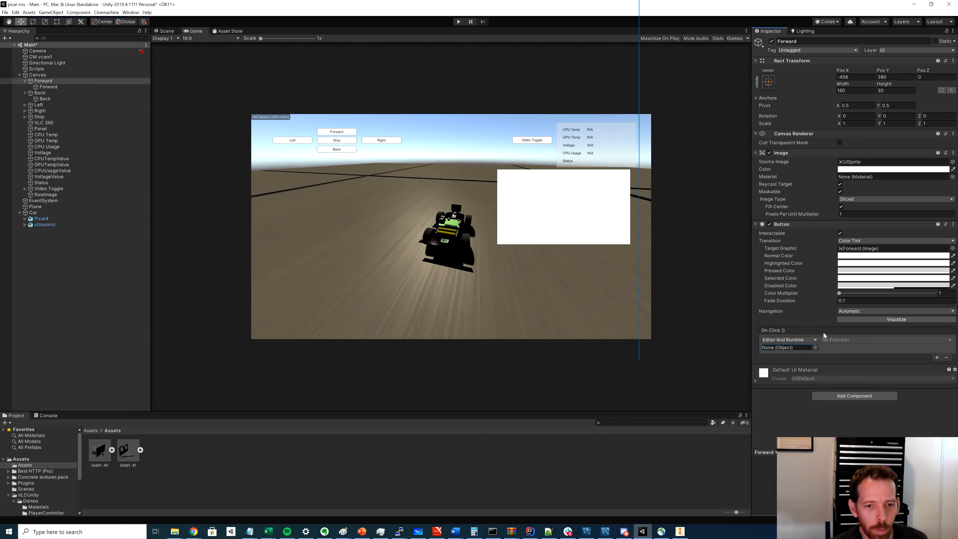
# - Assign the Scripts object to the Forward button's On Click event, leaving it on Editor And Runtime
pyautogui.click(784, 340)
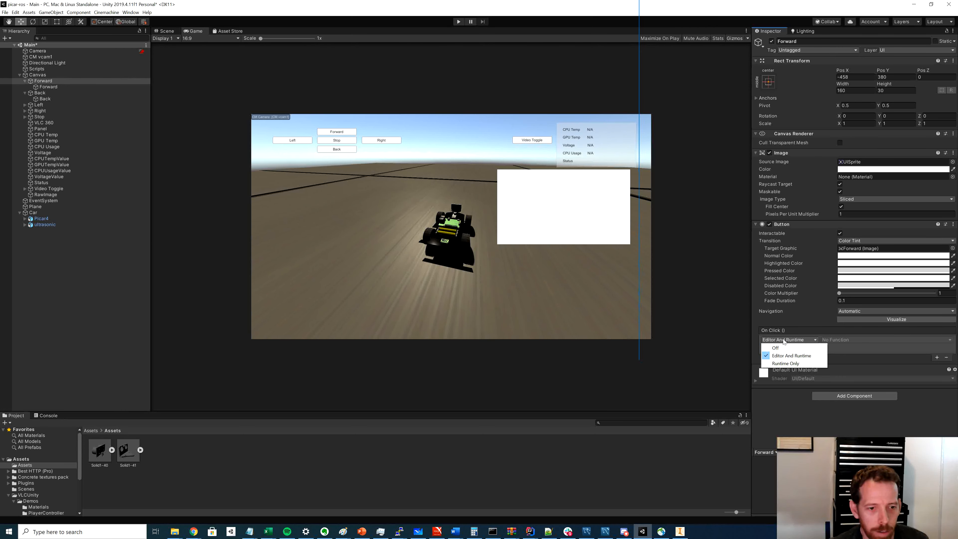
pyautogui.click(784, 340)
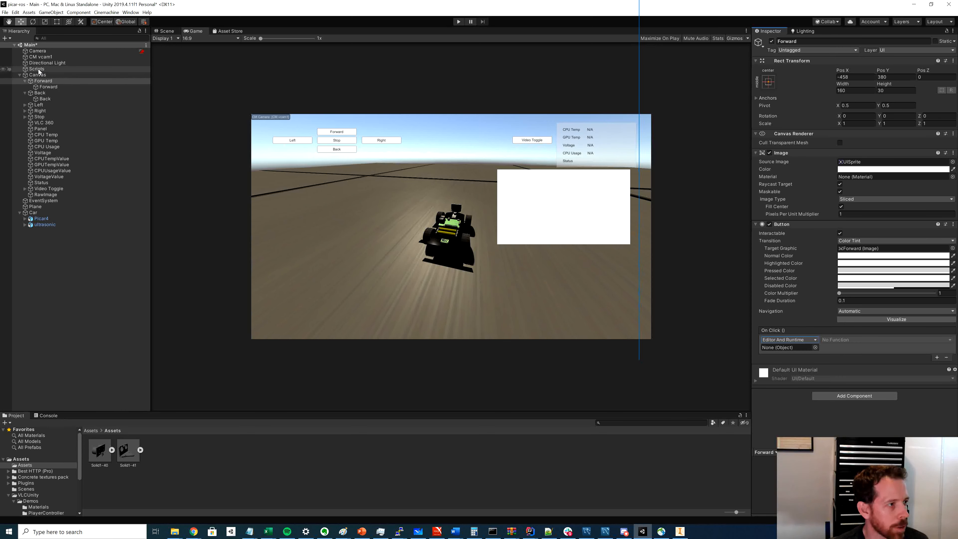
pyautogui.moveTo(39, 71); pyautogui.dragTo(804, 349)
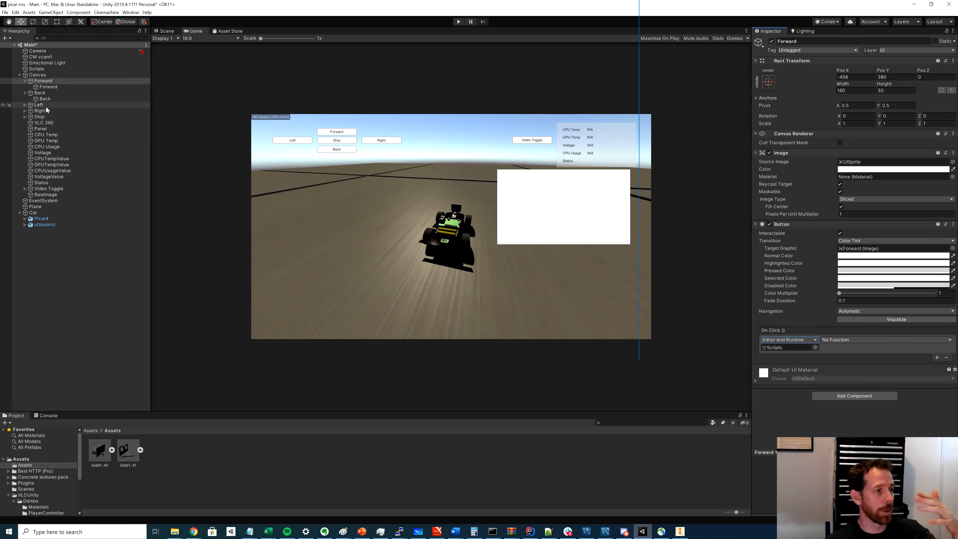
# - Review the script components on the Scripts object and set the Forward button's On Click function to ROS.moveForward
pyautogui.click(37, 69)
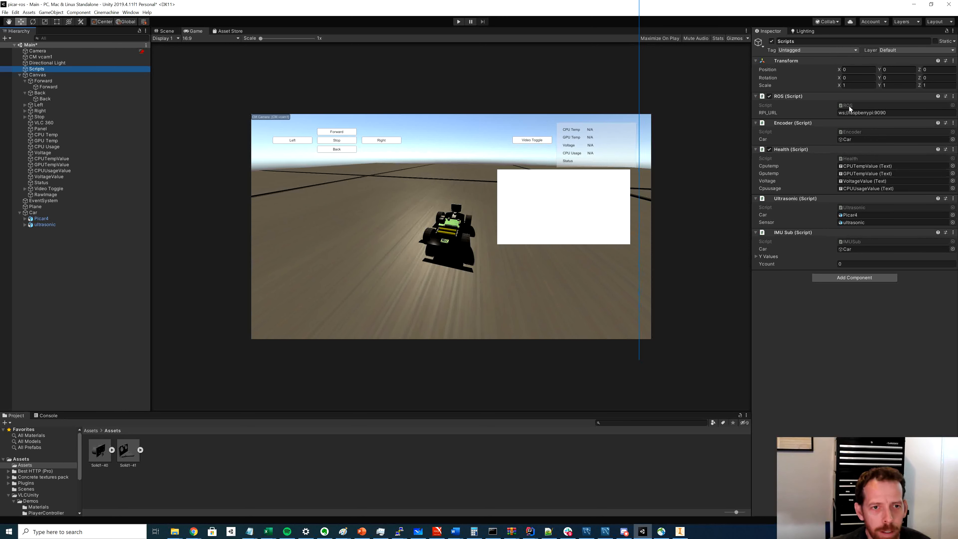
pyautogui.click(42, 81)
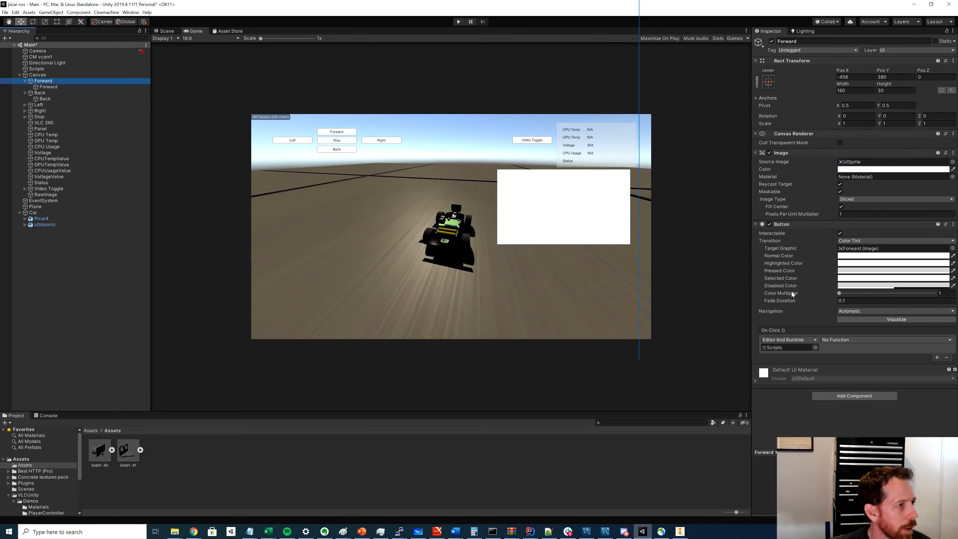
pyautogui.click(852, 340)
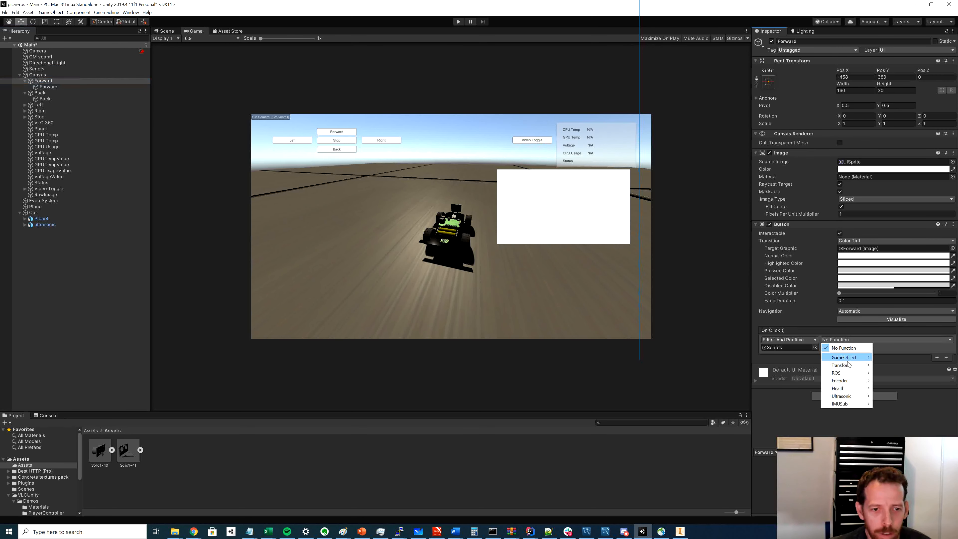
pyautogui.moveTo(848, 377)
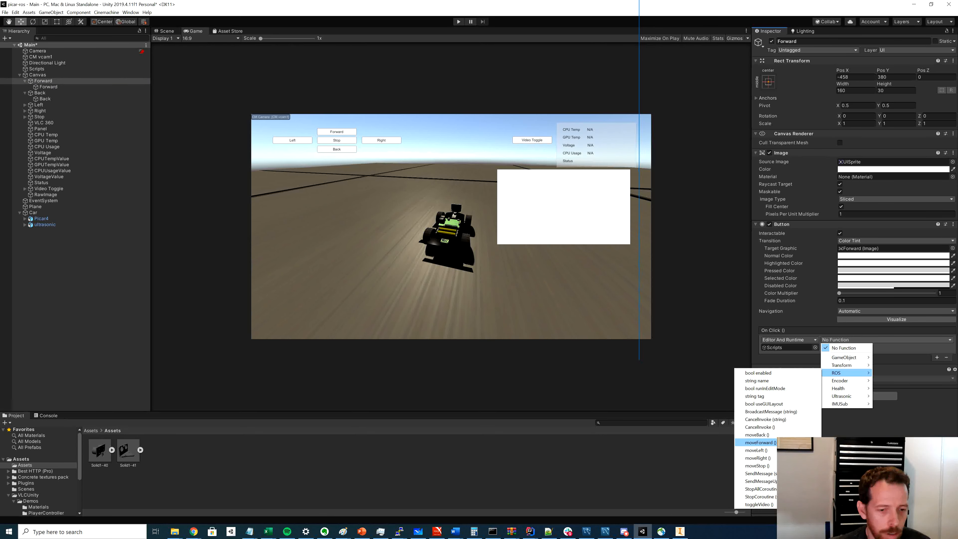
pyautogui.click(761, 443)
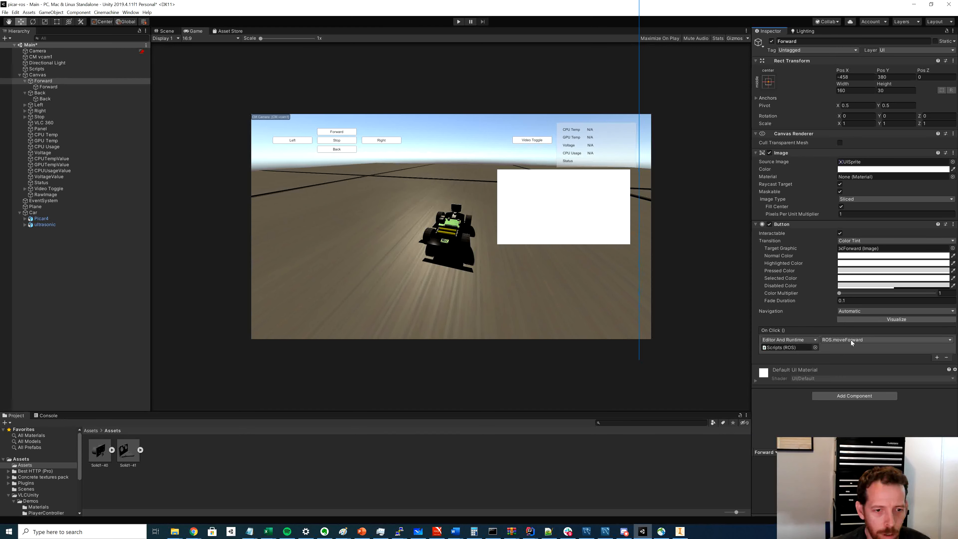
# - Assign the Scripts object to the Back button's On Click event and set its function to ROS.moveBack
pyautogui.click(40, 93)
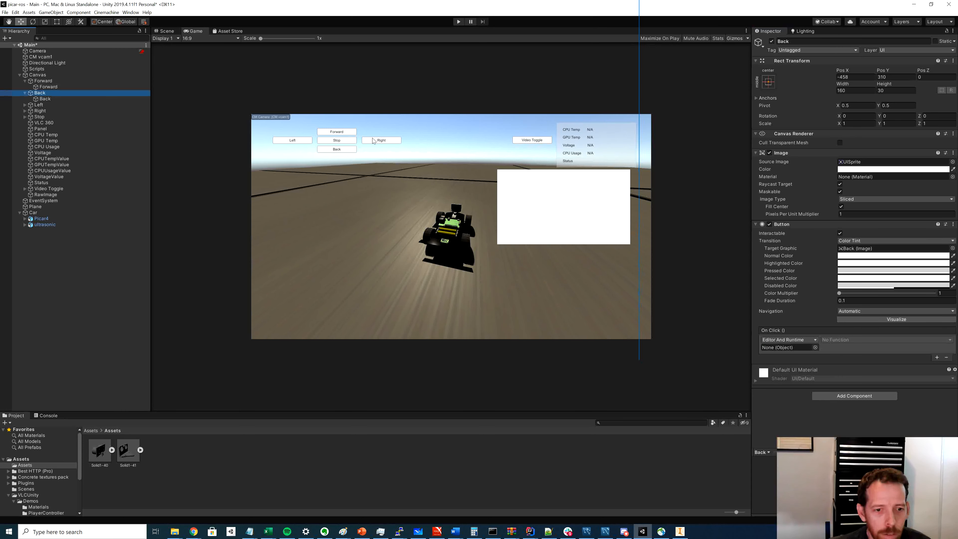
pyautogui.moveTo(38, 68); pyautogui.dragTo(792, 350)
pyautogui.click(840, 340)
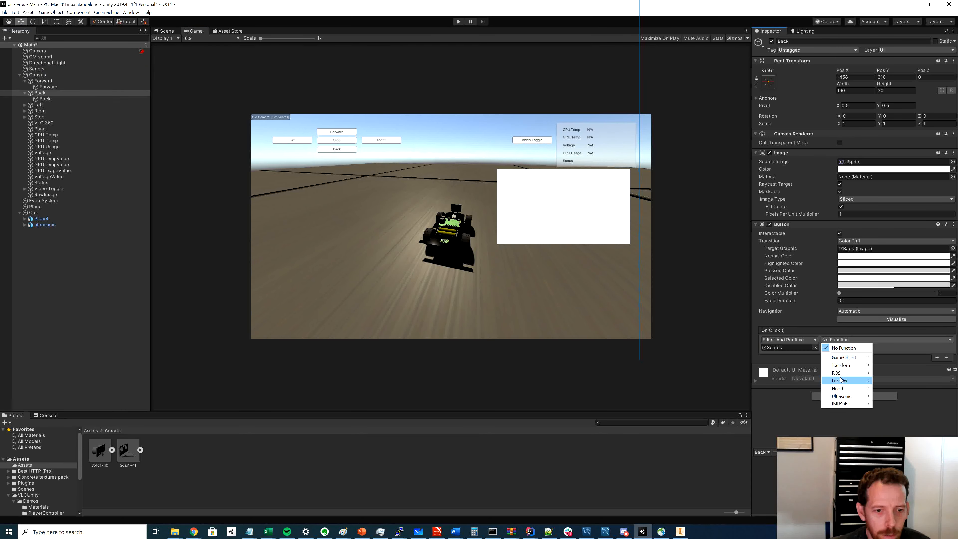
pyautogui.moveTo(840, 373)
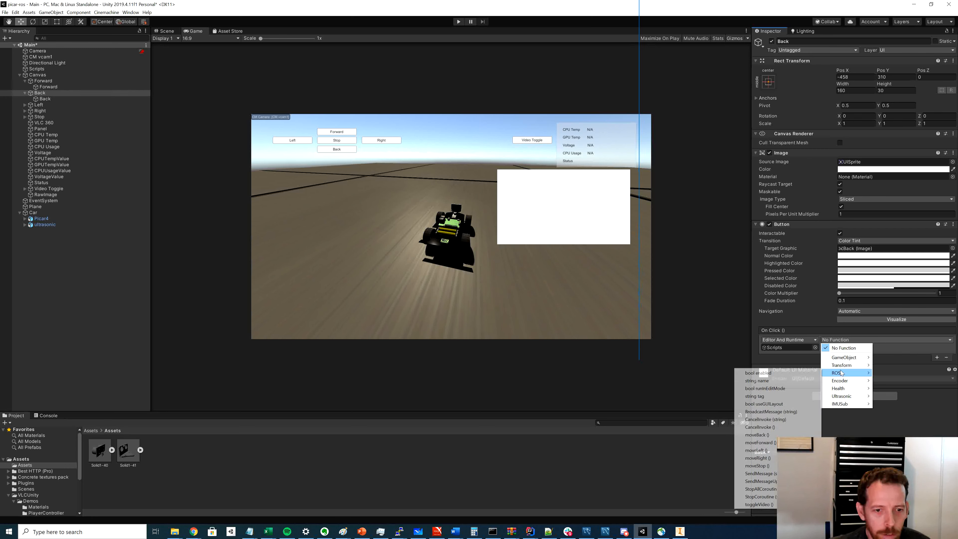
pyautogui.click(769, 434)
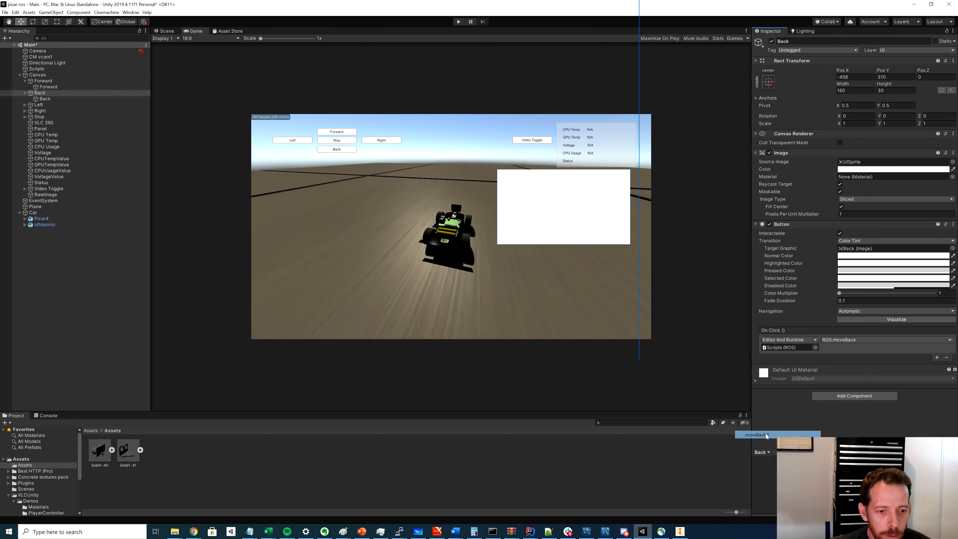
# - Select the Left button and expand the Left, Right and Stop buttons to show their child text objects
pyautogui.click(40, 106)
pyautogui.click(25, 106)
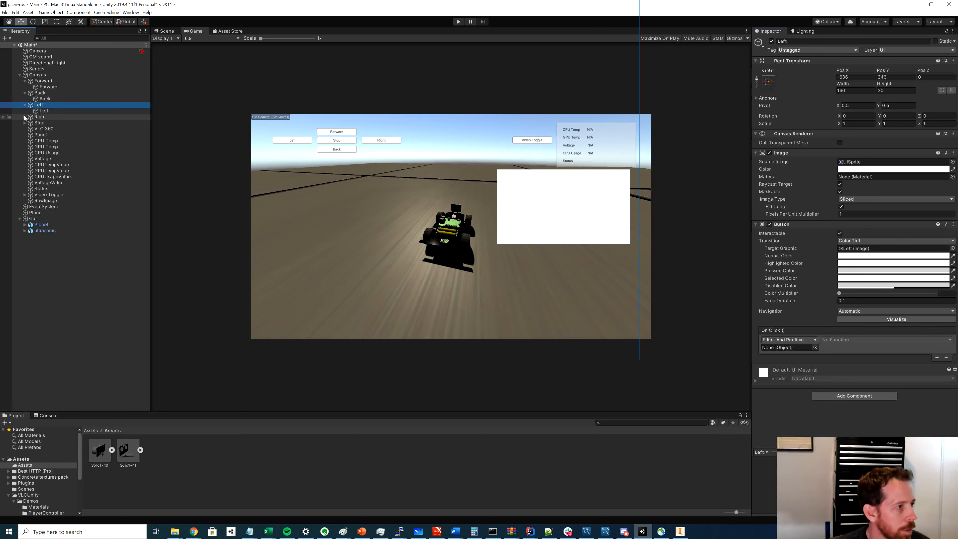
pyautogui.click(25, 117)
pyautogui.click(25, 129)
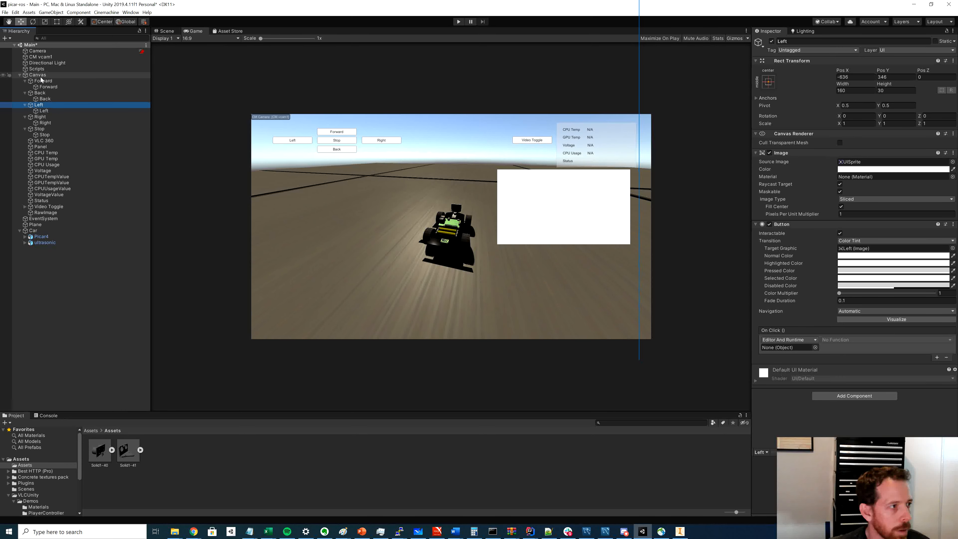
# - Assign the Scripts object to the Left button's On Click event and set its function to ROS.moveLeft
pyautogui.moveTo(622, 280); pyautogui.dragTo(808, 348)
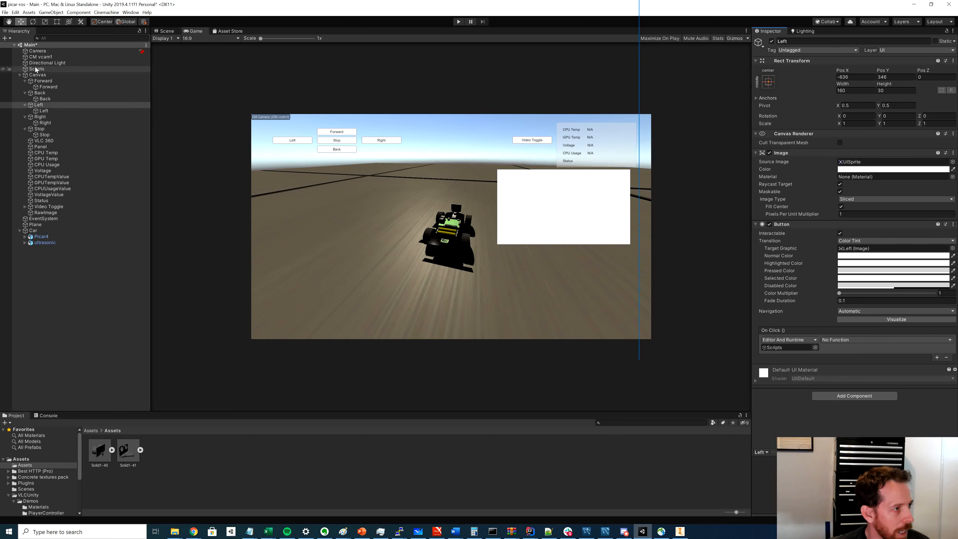
pyautogui.click(51, 12)
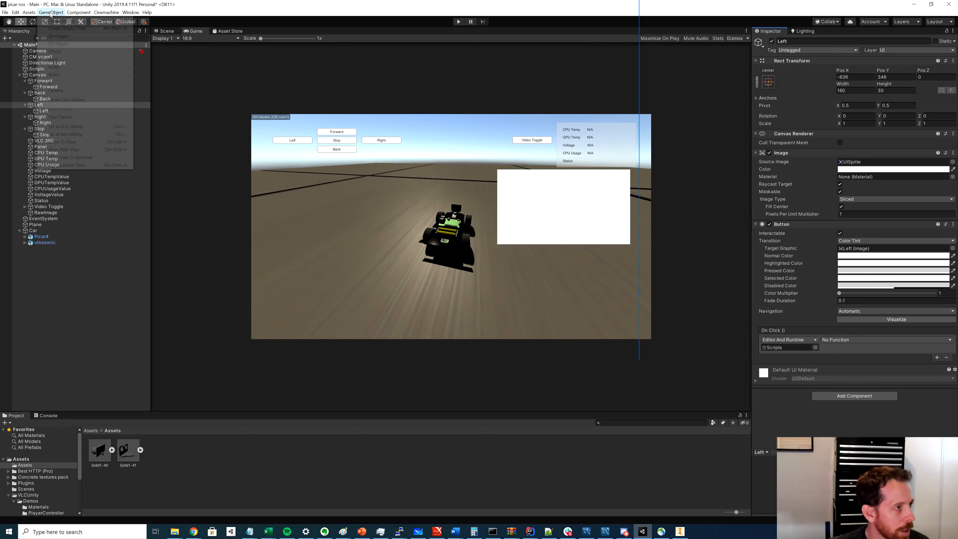
pyautogui.click(78, 12)
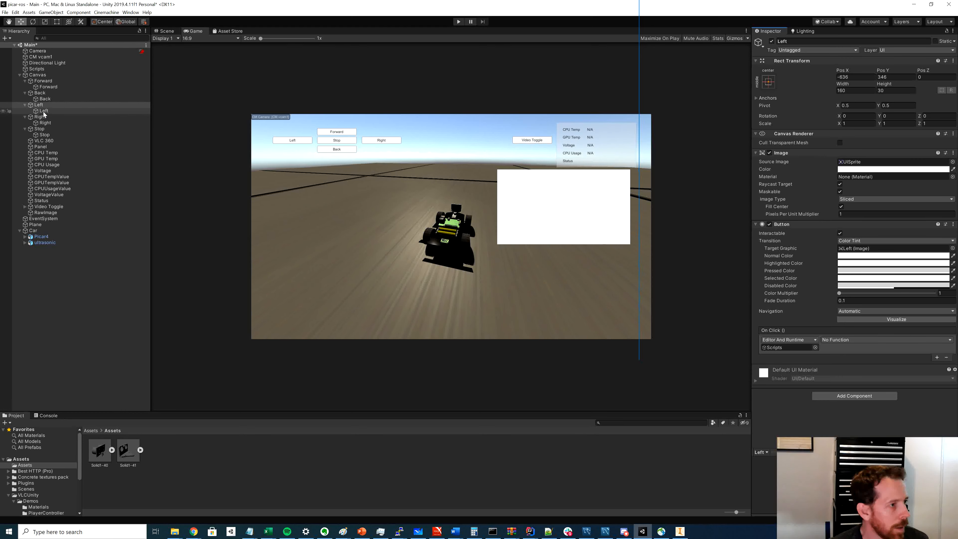
pyautogui.click(841, 340)
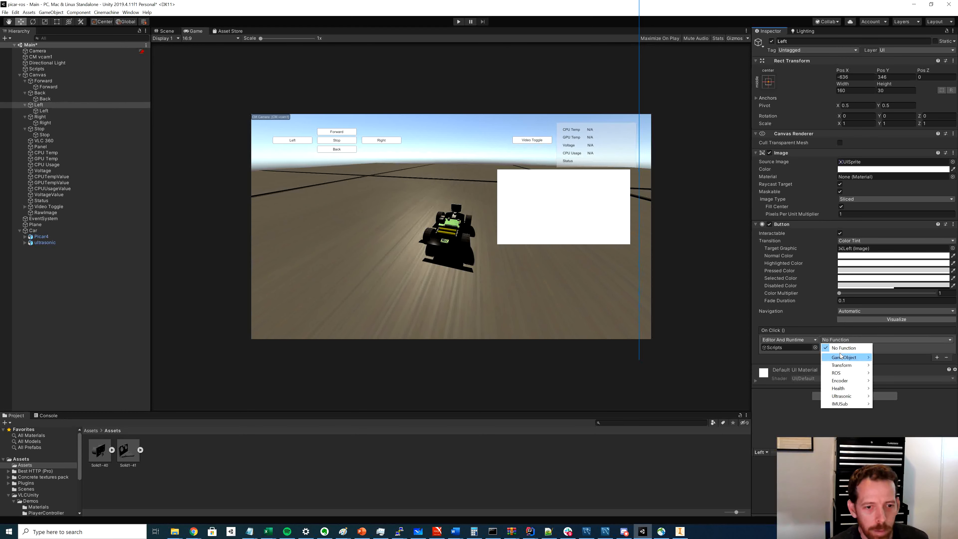
pyautogui.moveTo(844, 373)
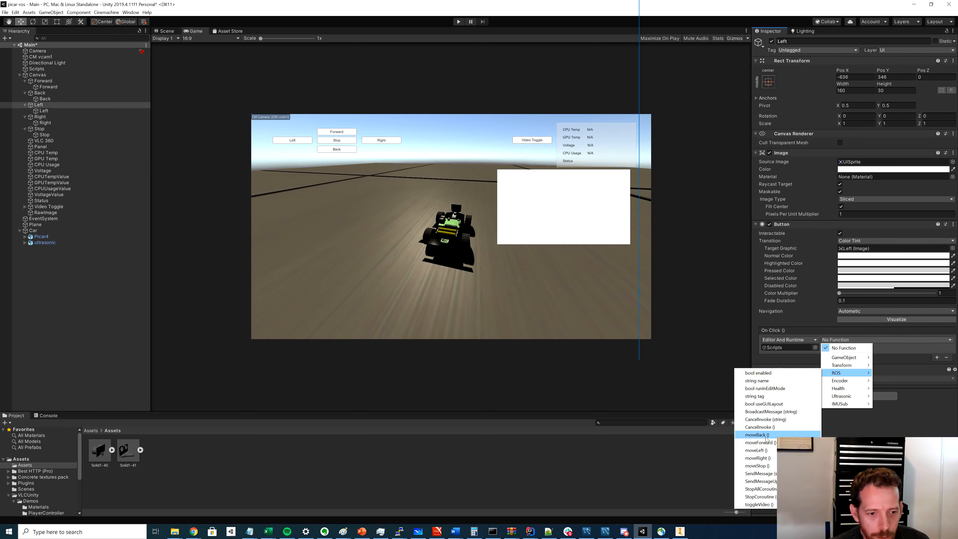
pyautogui.click(765, 451)
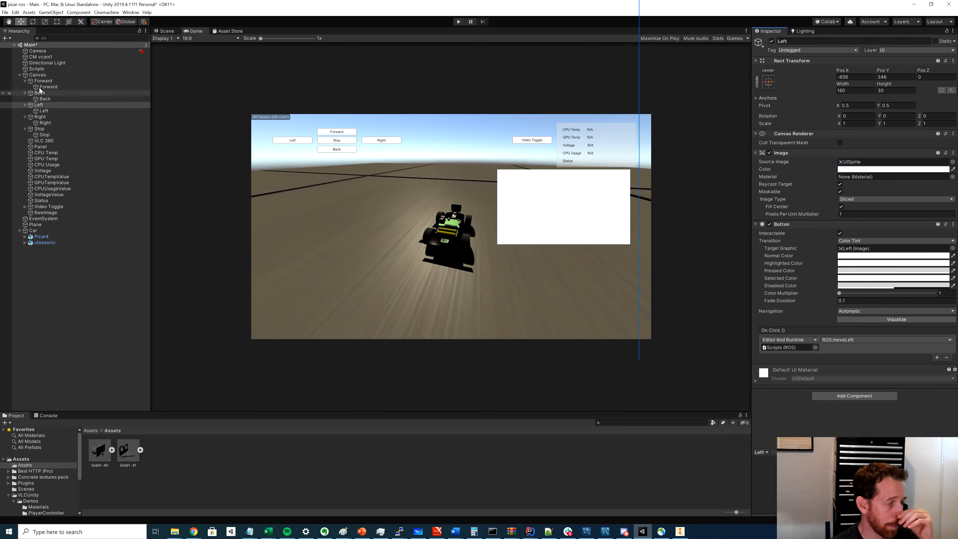
# - Assign the Scripts object to the Right button's On Click event and set its function to ROS.moveRight
pyautogui.click(39, 116)
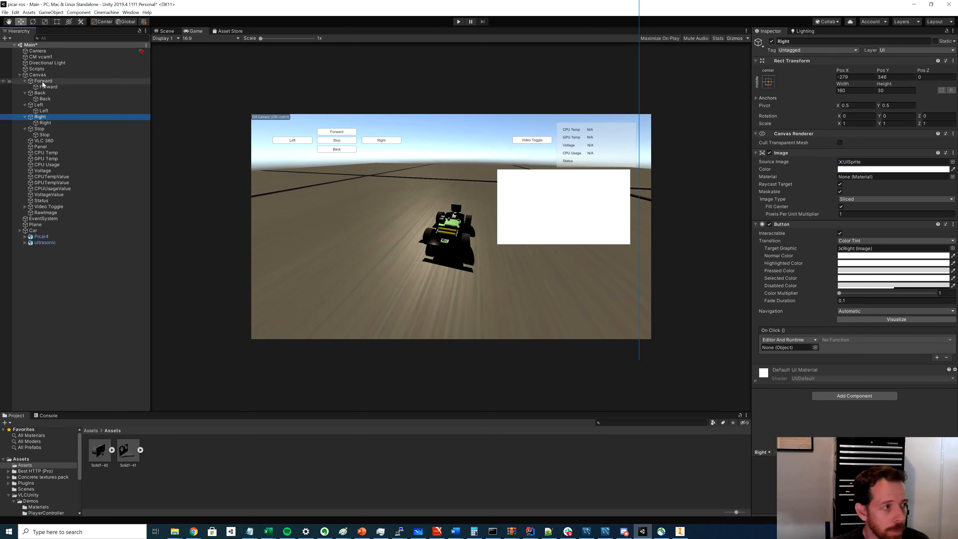
pyautogui.moveTo(36, 69)
pyautogui.mouseDown()
pyautogui.moveTo(505, 218)
pyautogui.moveTo(808, 348)
pyautogui.mouseUp()
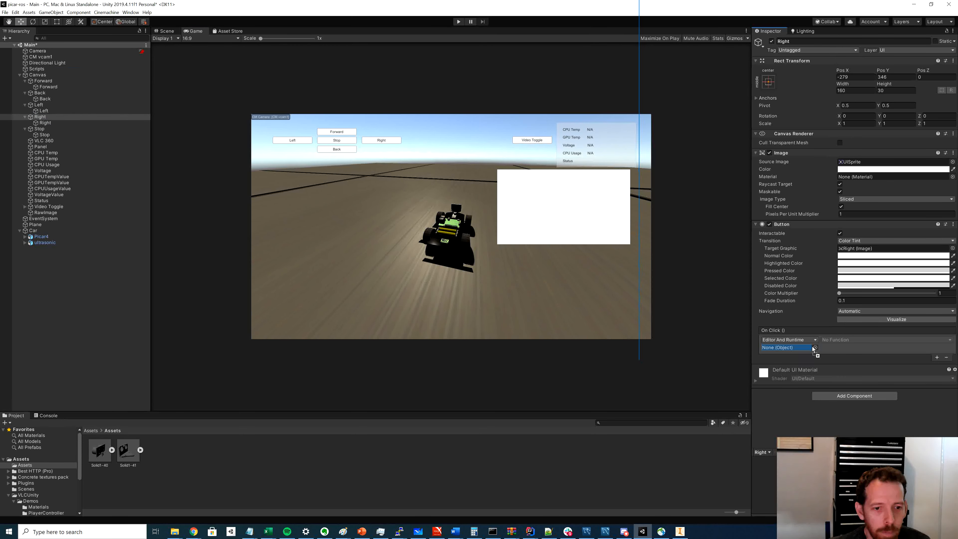
pyautogui.click(840, 340)
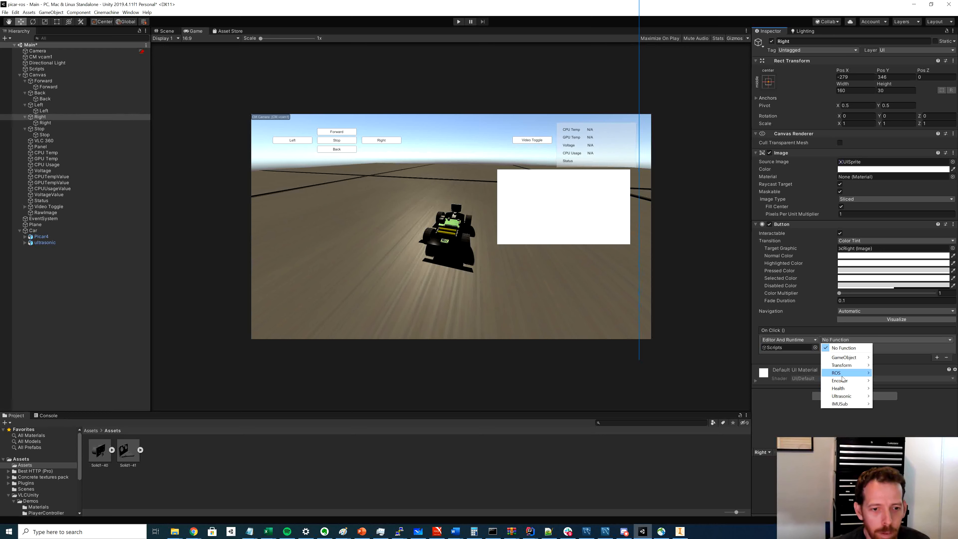
pyautogui.moveTo(839, 372)
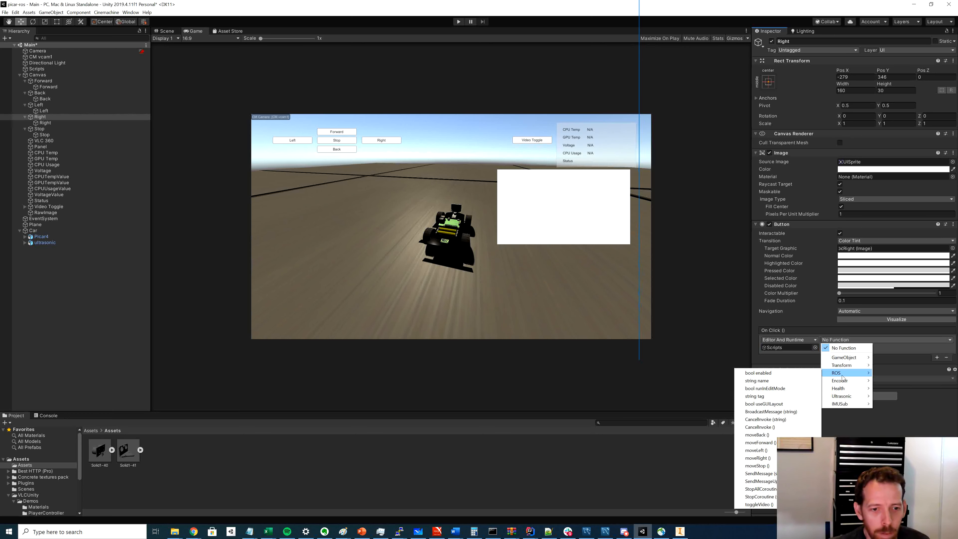
pyautogui.click(766, 458)
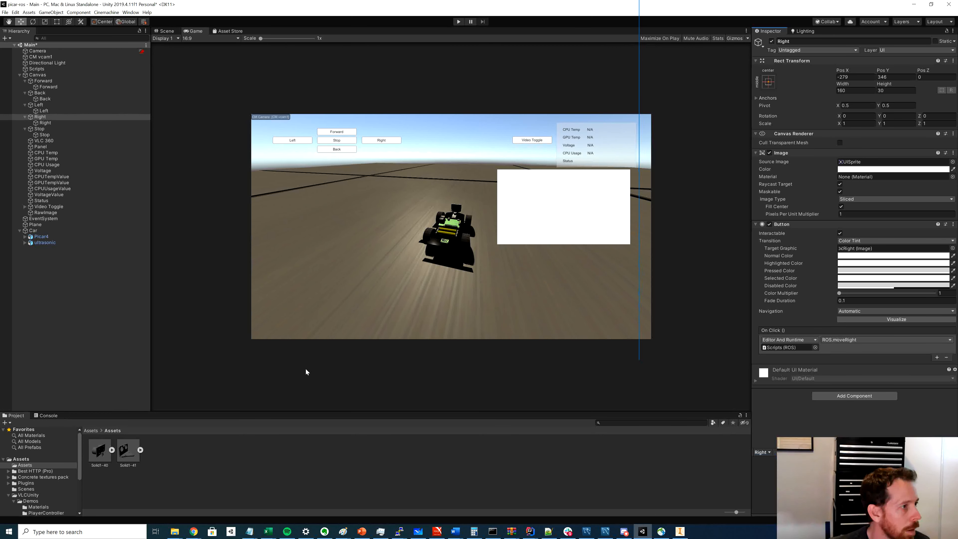
# - Assign the Scripts object to the Stop button's On Click event and set its function to ROS.moveStop
pyautogui.click(39, 129)
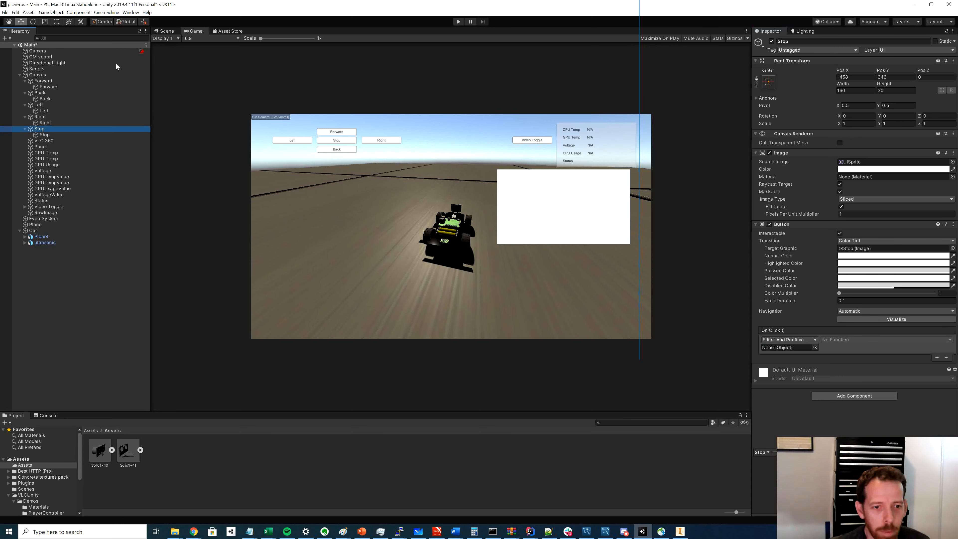
pyautogui.moveTo(116, 68); pyautogui.dragTo(814, 345)
pyautogui.click(838, 340)
pyautogui.moveTo(844, 376)
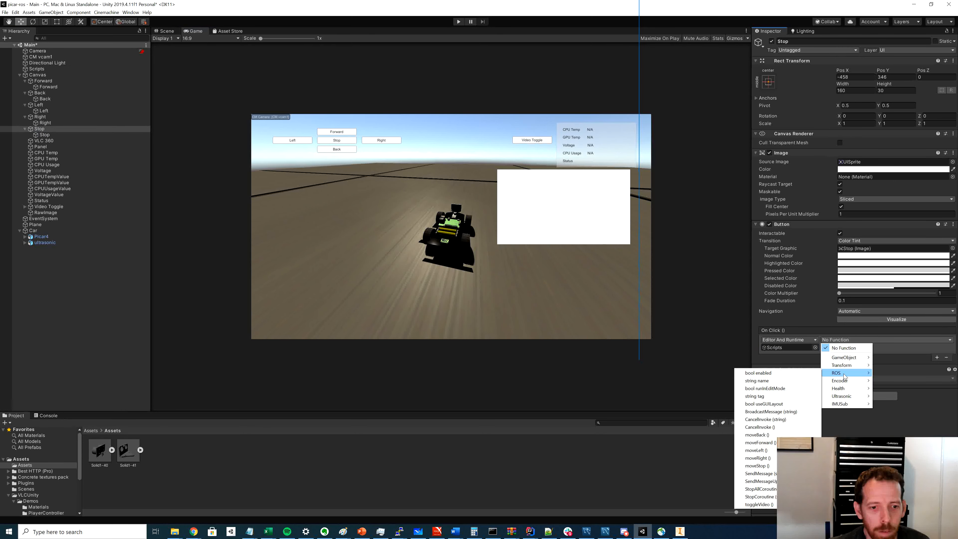
pyautogui.click(758, 466)
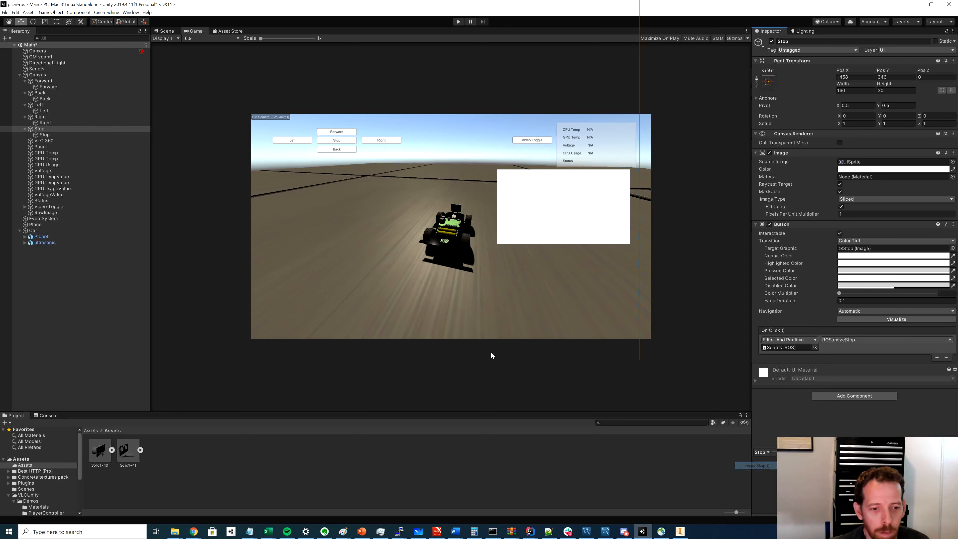
# - Save the Main scene and the project
pyautogui.click(5, 12)
pyautogui.click(15, 39)
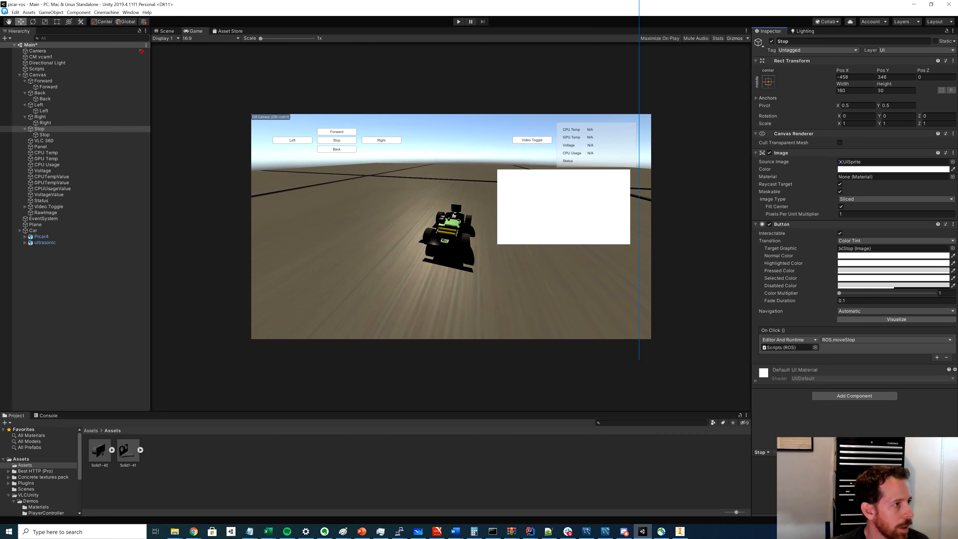
pyautogui.click(5, 12)
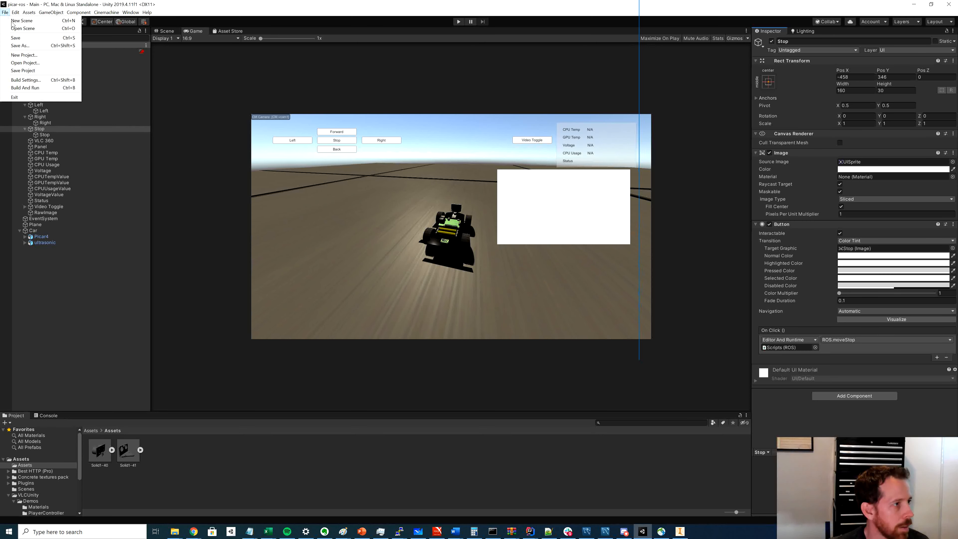
pyautogui.click(18, 71)
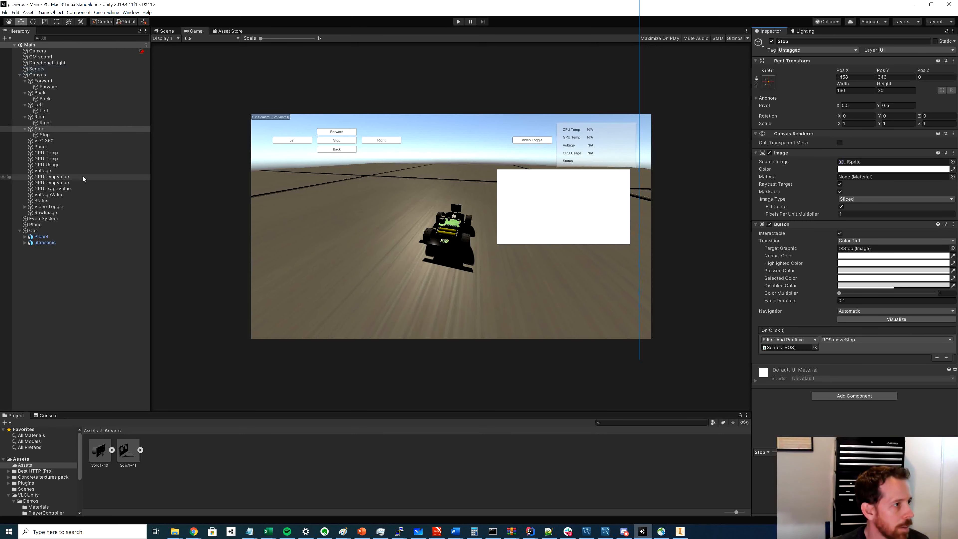
# - Inspect the VLC 360 object's settings and view it on the Canvas in the Scene view
pyautogui.click(41, 141)
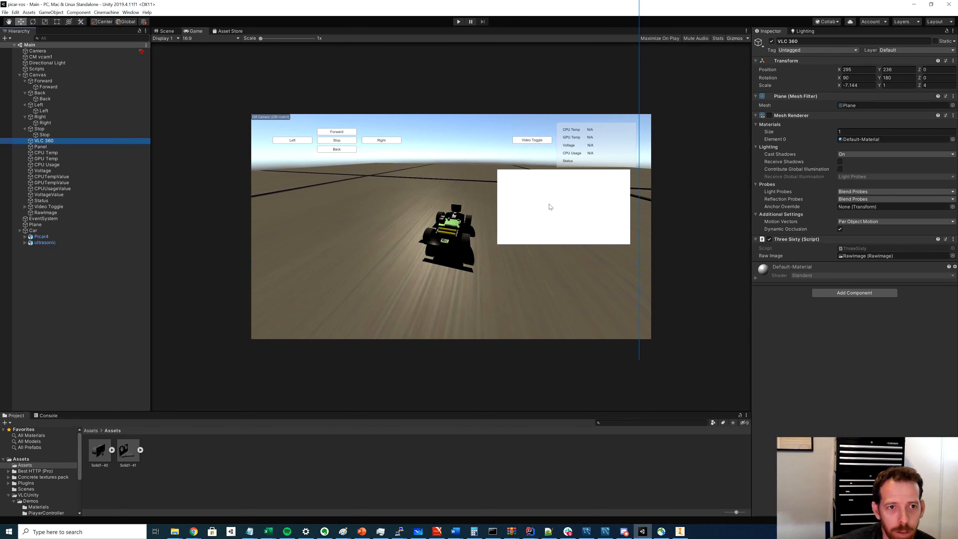
pyautogui.click(551, 213)
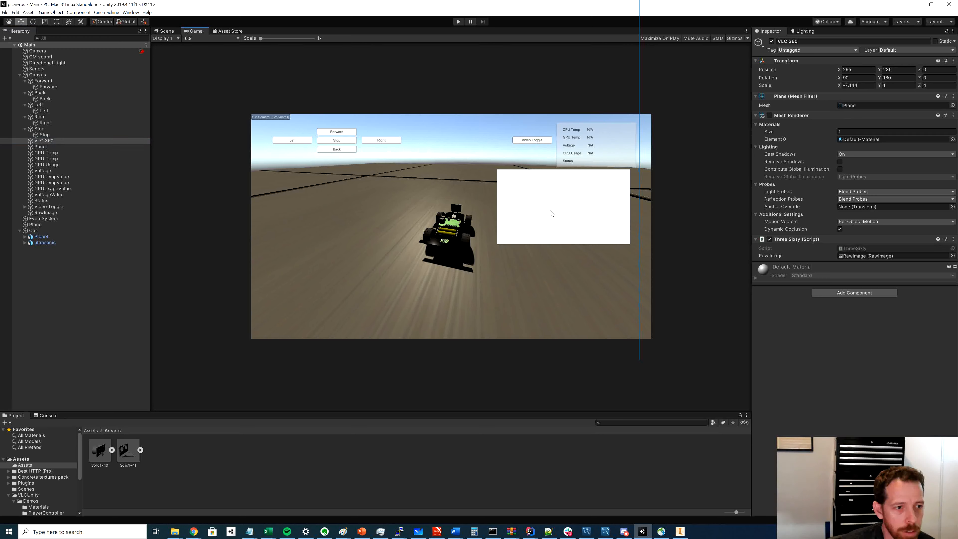
pyautogui.click(166, 32)
pyautogui.click(40, 141)
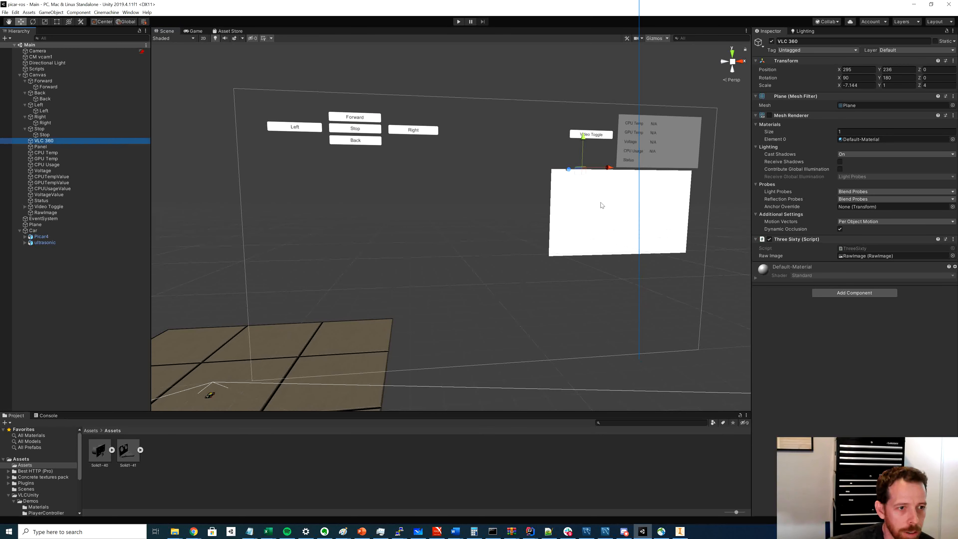
# - Move the VLC 360 plane down along its vertical axis to a Y position of about 182
pyautogui.moveTo(557, 220); pyautogui.dragTo(583, 255, button='right')
pyautogui.moveTo(530, 130); pyautogui.dragTo(515, 88, button='right')
pyautogui.moveTo(511, 87)
pyautogui.mouseDown()
pyautogui.moveTo(510, 123)
pyautogui.moveTo(512, 104)
pyautogui.mouseUp()
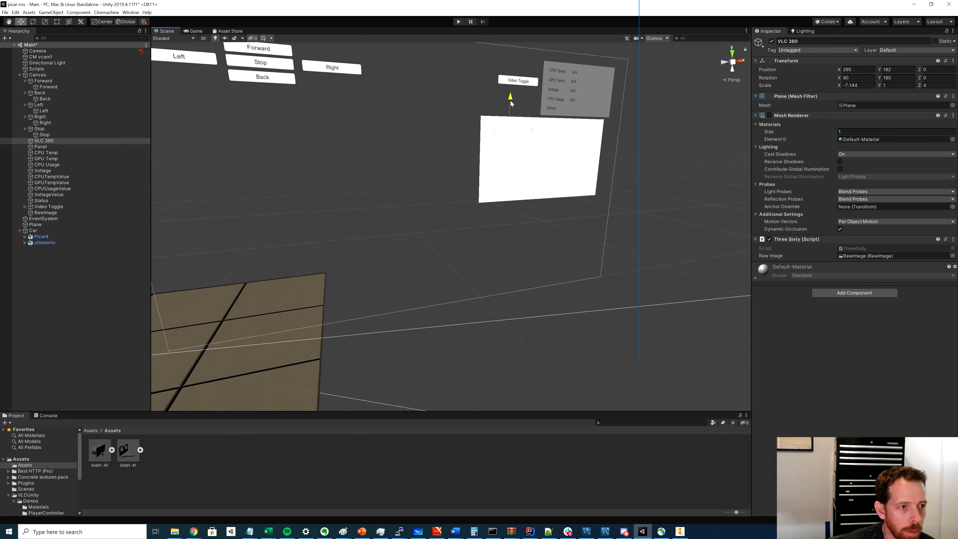
# - Undo the last move of the VLC 360 plane
pyautogui.hotkey('ctrl', 'z')
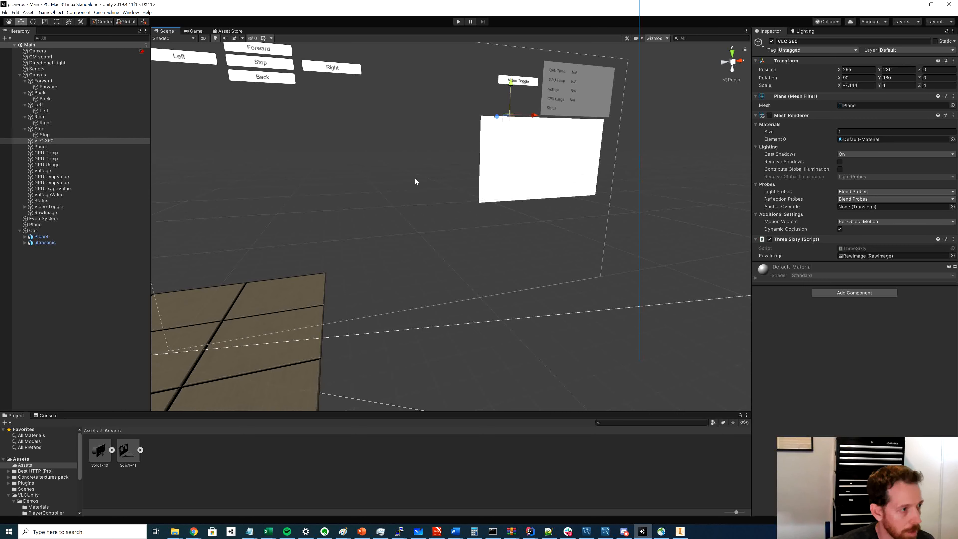
# - Inspect the RawImage object's settings and view it on the Canvas in the Scene view
pyautogui.click(49, 213)
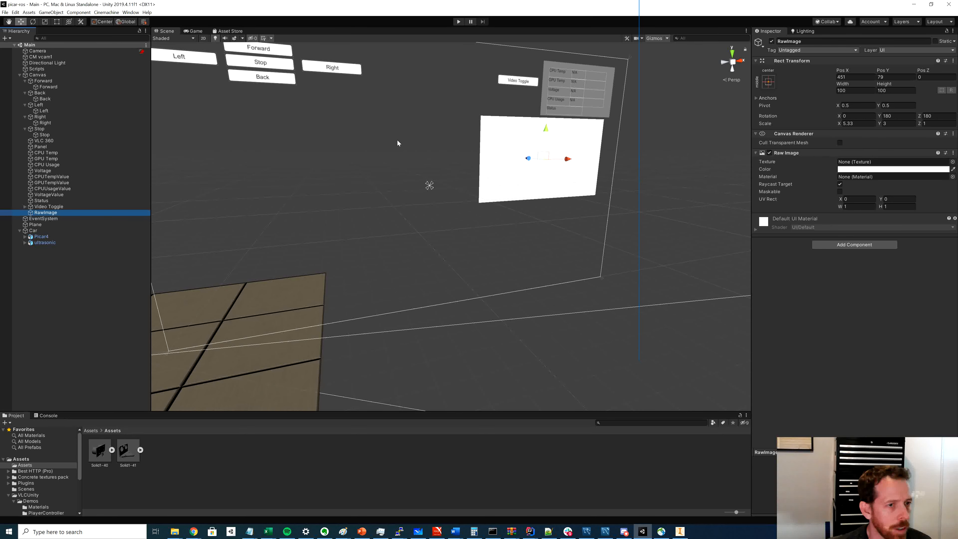
pyautogui.moveTo(398, 143); pyautogui.dragTo(323, 157, button='right')
pyautogui.moveTo(476, 145); pyautogui.dragTo(428, 150, button='middle')
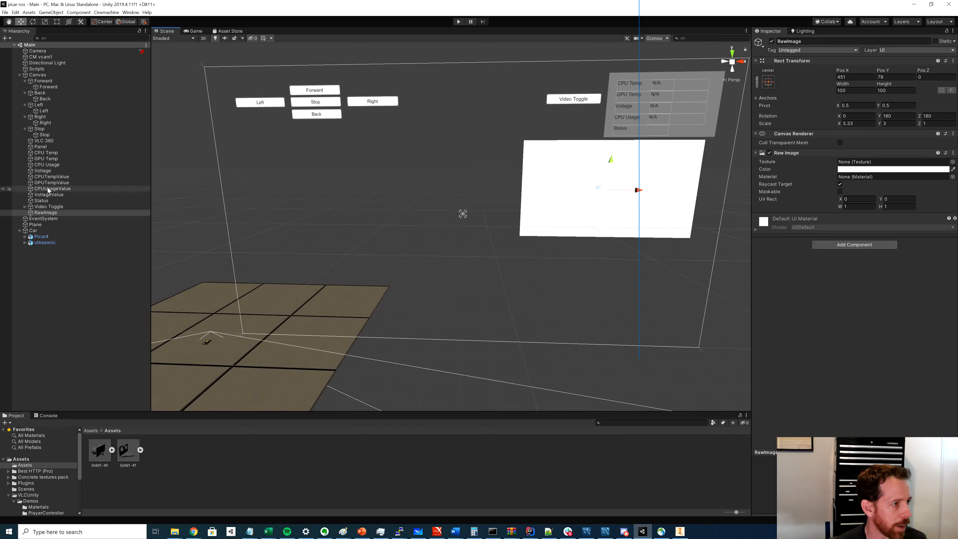
# - Inspect the Video Toggle button's settings and On Click event, check the layout in the Game view, and return to the Scene view
pyautogui.click(46, 206)
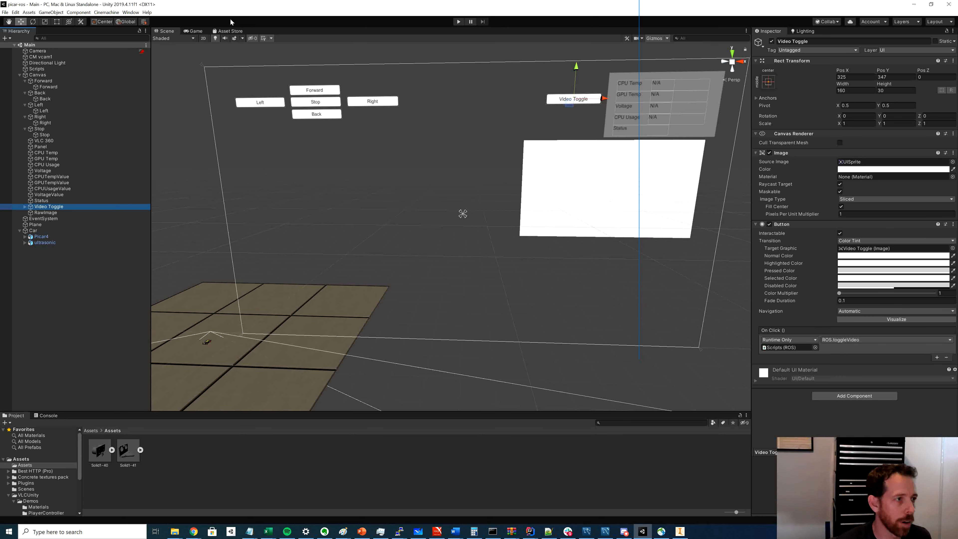
pyautogui.click(193, 32)
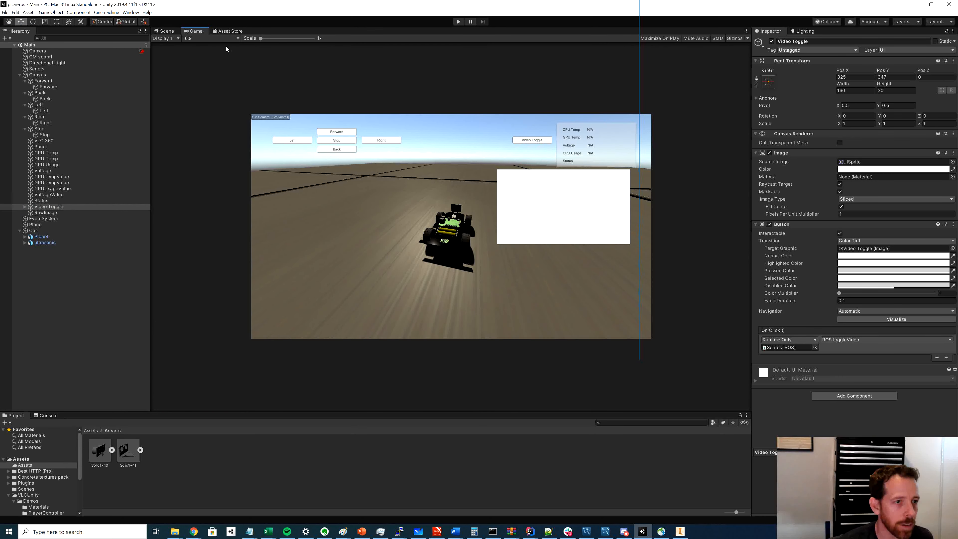
pyautogui.click(163, 32)
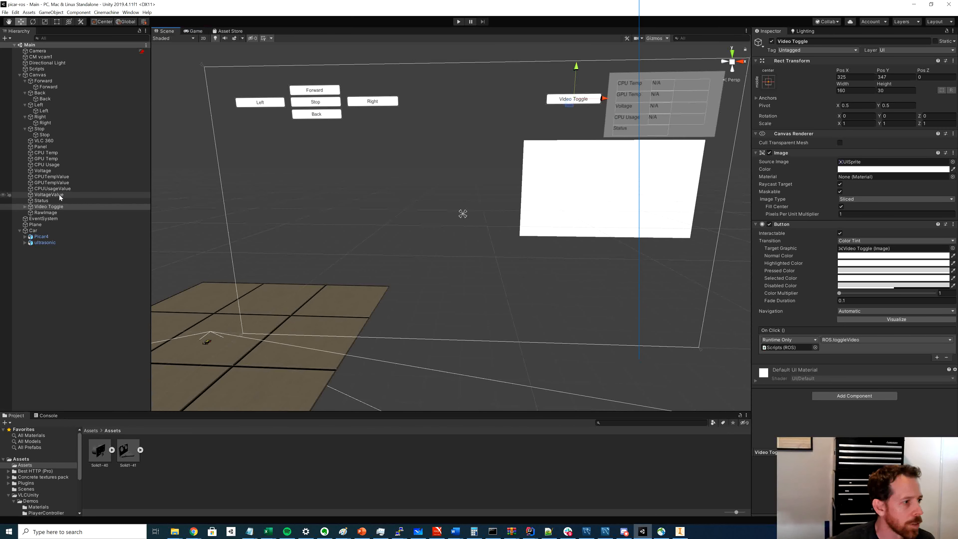